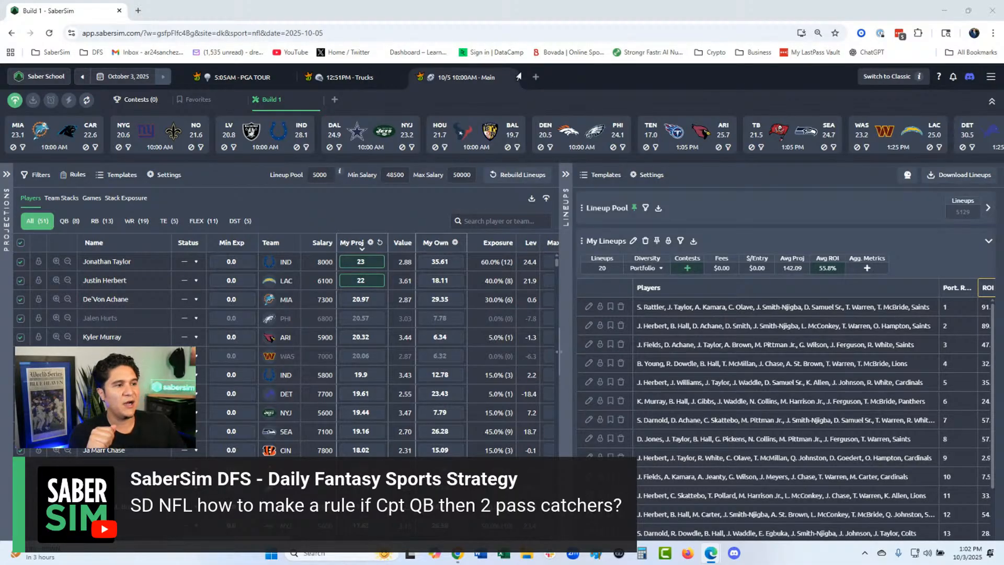
# Add the DK NFL MIN vs CLE Showdown slate and start a lineup build for it
pyautogui.click(534, 77)
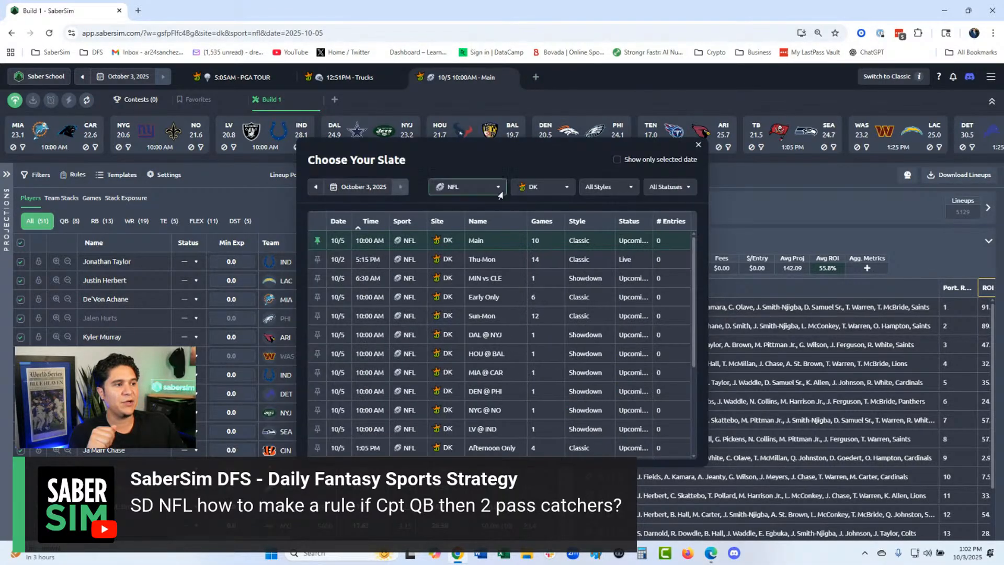
pyautogui.click(497, 283)
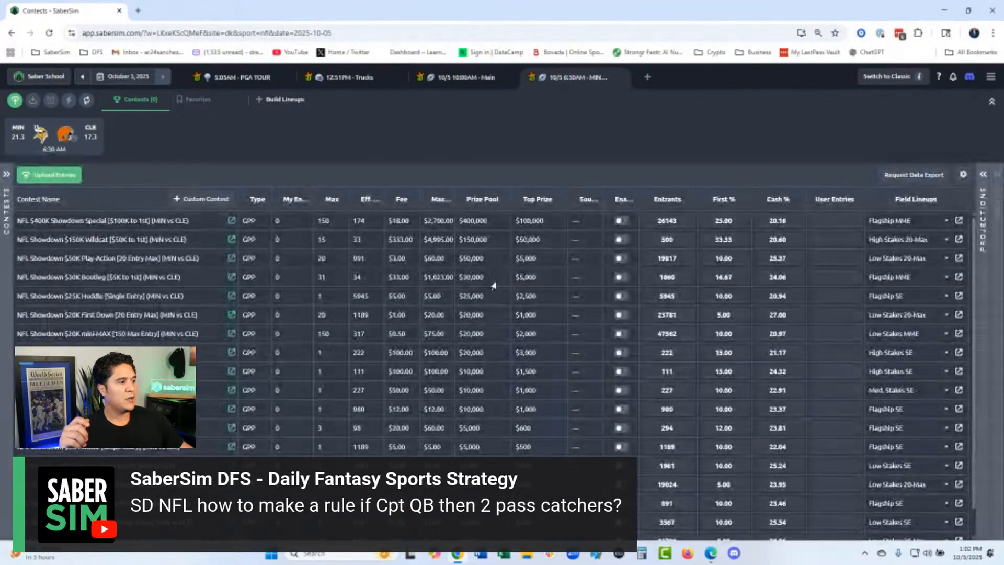
pyautogui.click(282, 99)
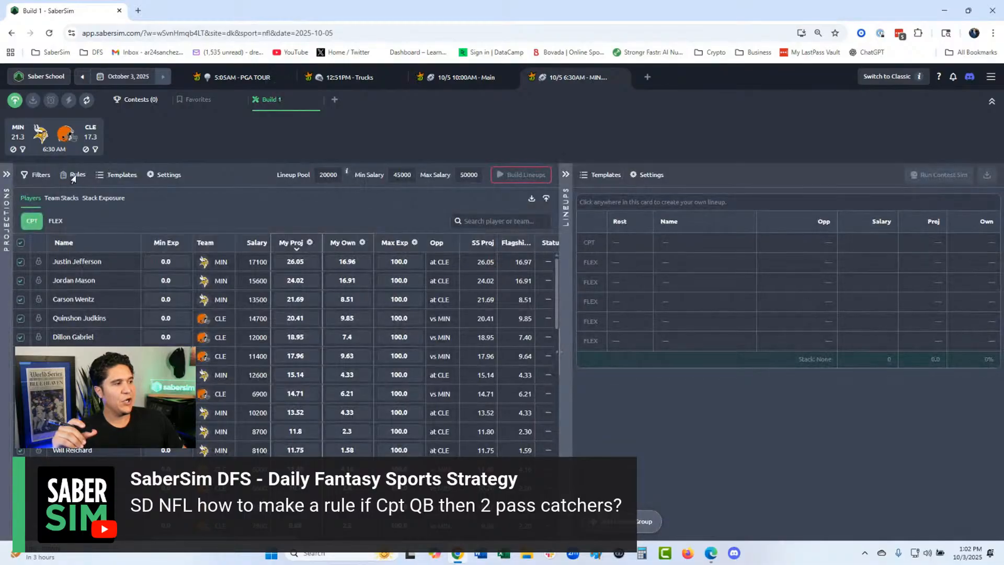
# Create an automatic group rule with the condition if at least 1 primary player is used, grouped by team, with only QB at CPT
pyautogui.click(79, 176)
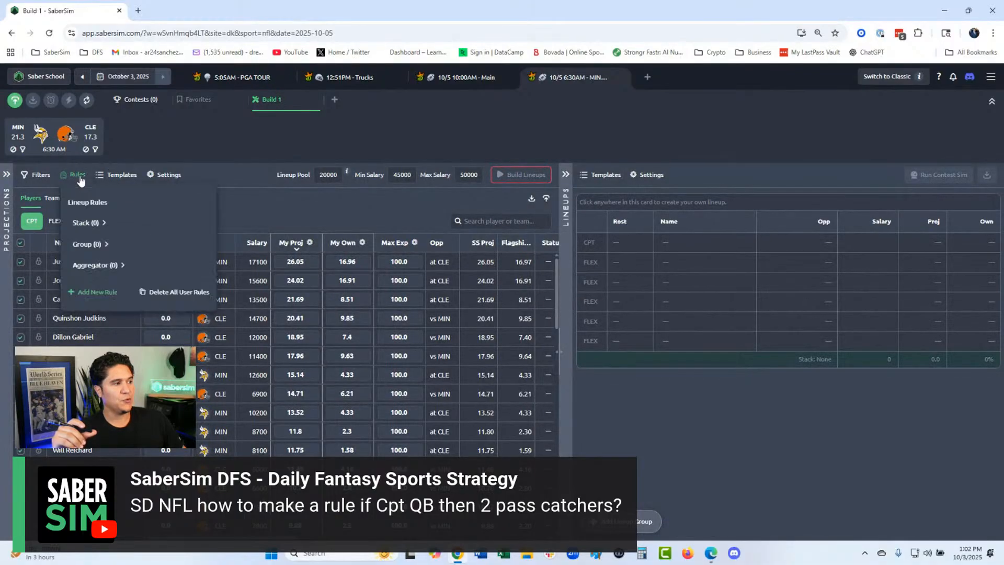
pyautogui.click(96, 294)
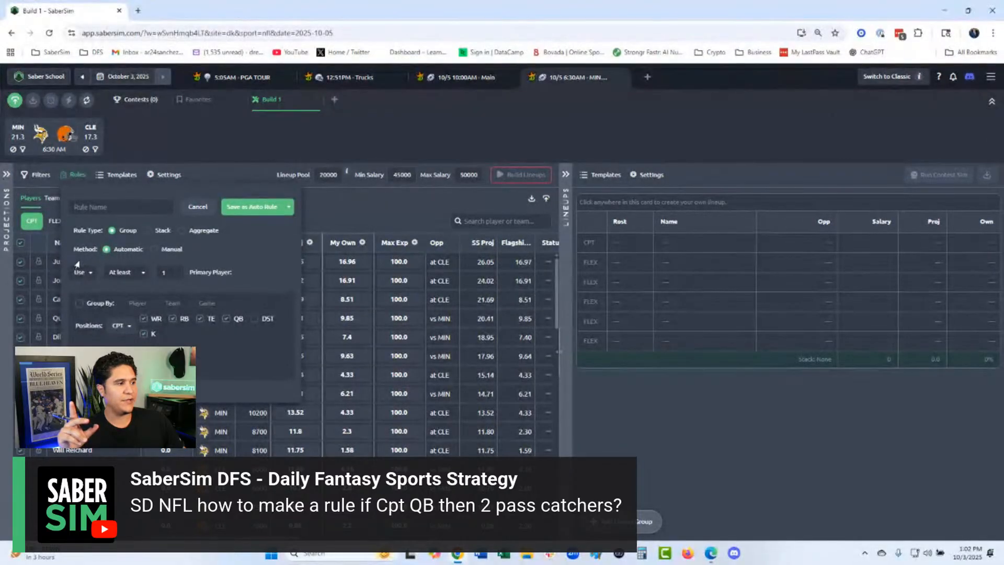
pyautogui.click(83, 275)
pyautogui.click(82, 295)
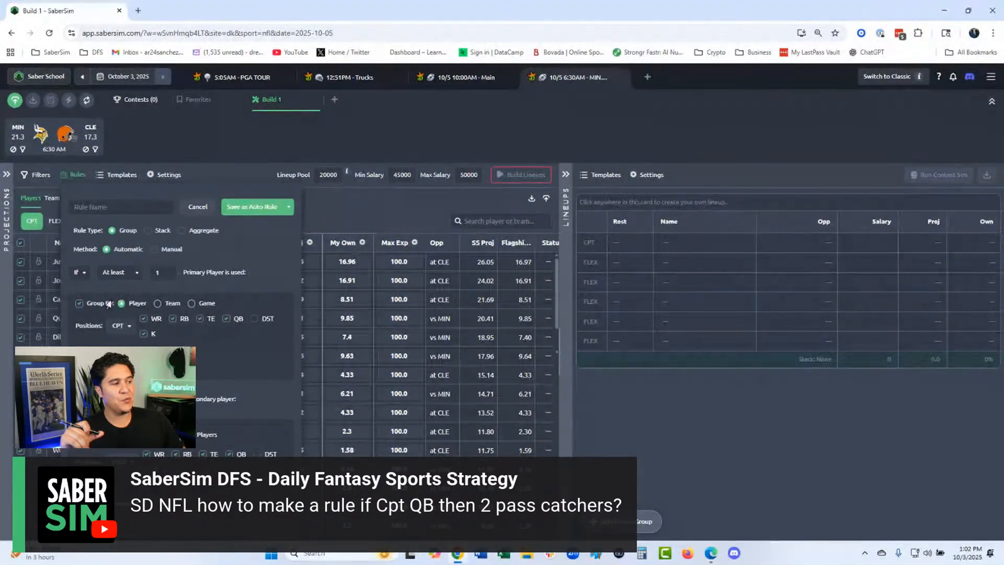
pyautogui.click(157, 303)
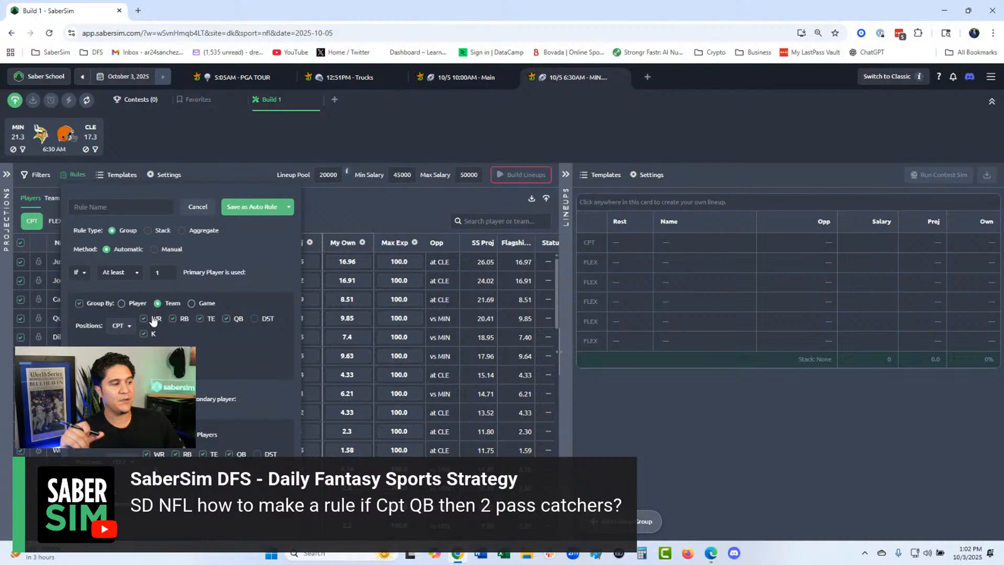
pyautogui.click(144, 318)
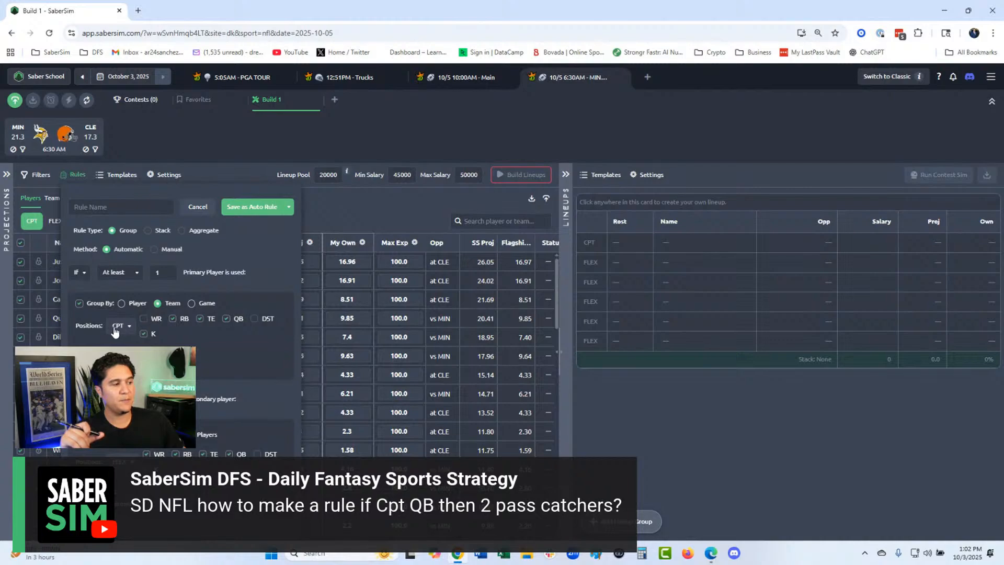
pyautogui.click(173, 319)
pyautogui.click(199, 318)
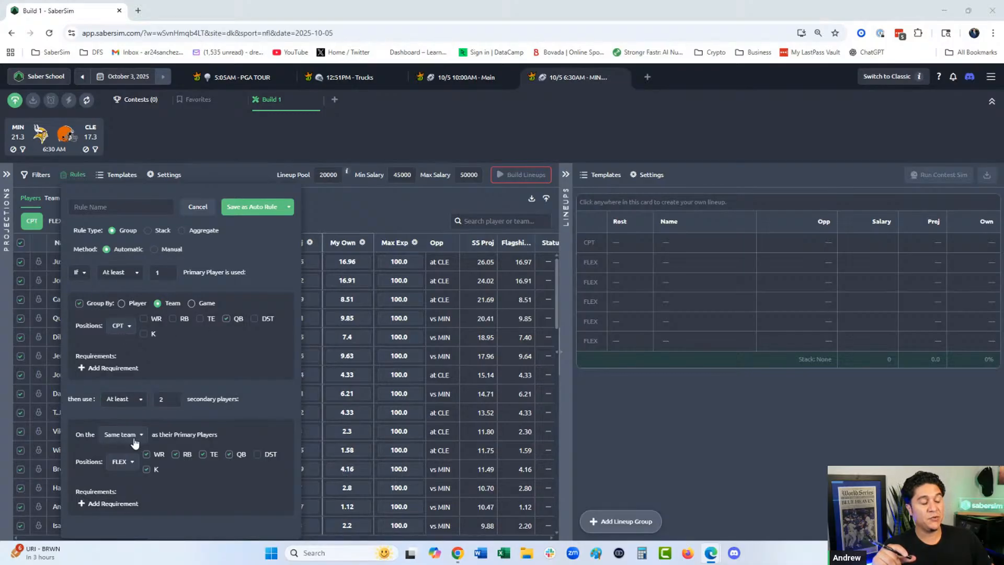
# Require at least 2 same-team FLEX secondary players in the rule, limited to the WR and TE positions
pyautogui.click(147, 469)
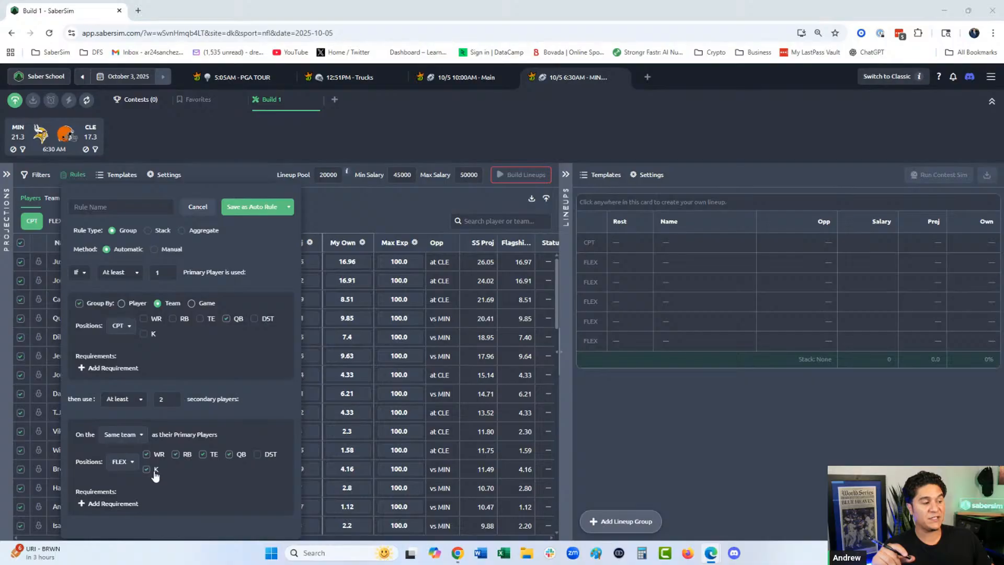
pyautogui.click(187, 454)
pyautogui.click(238, 454)
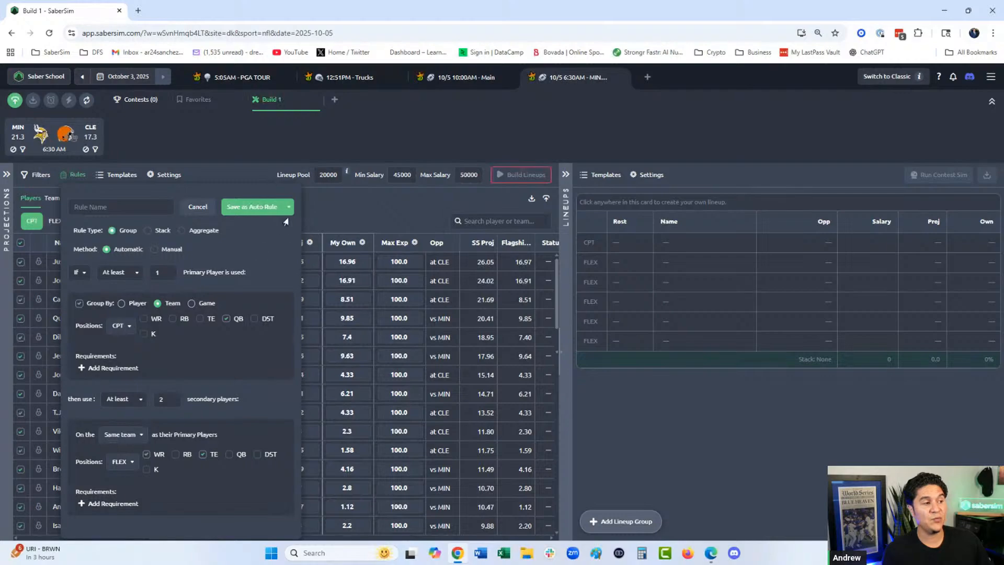
# Save the captain quarterback group rule as 2 manual rules
pyautogui.click(290, 209)
pyautogui.click(312, 246)
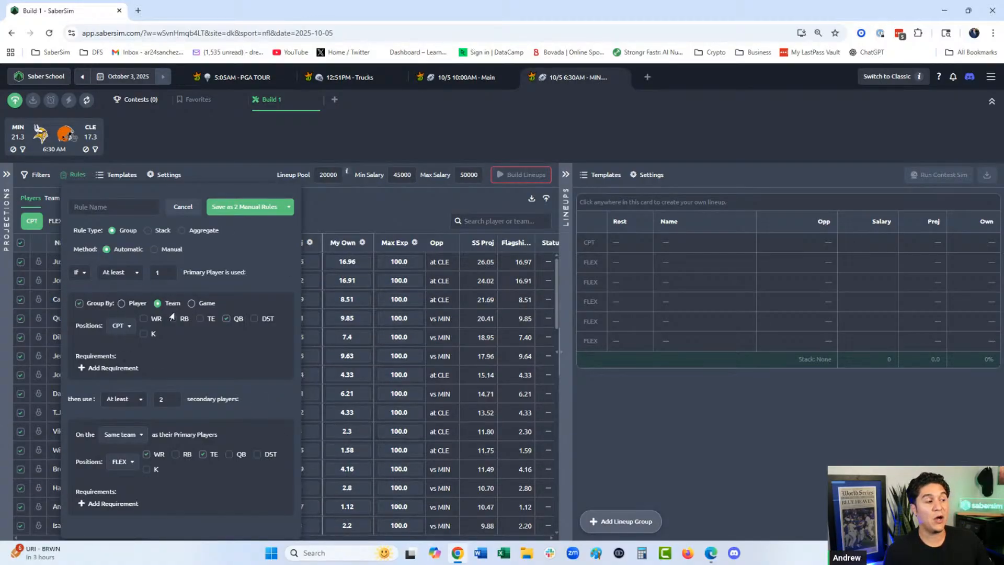
pyautogui.click(264, 208)
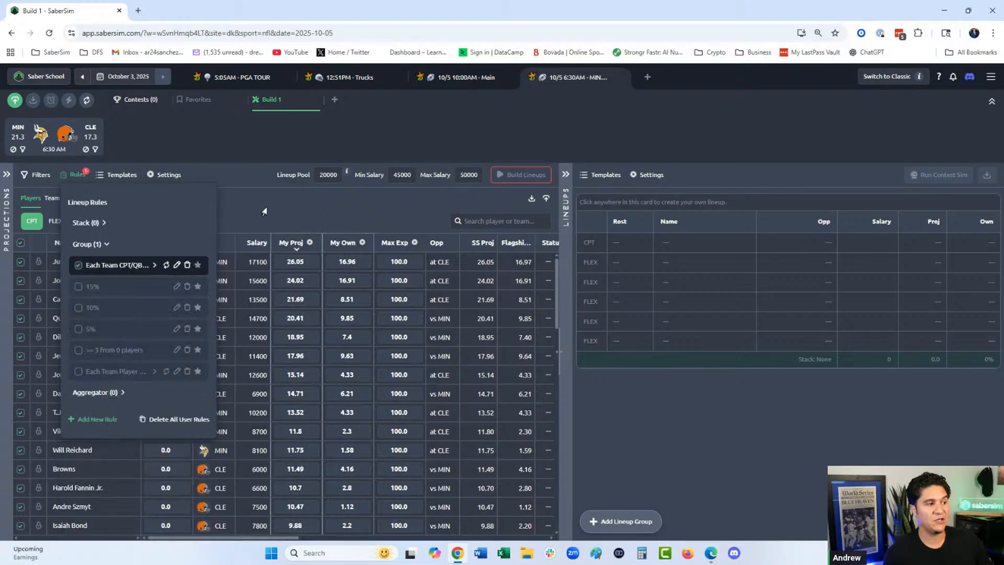
# Expand the new team rule and examine the primary and secondary players of the CLE sub-rule, leaving it unedited
pyautogui.click(155, 265)
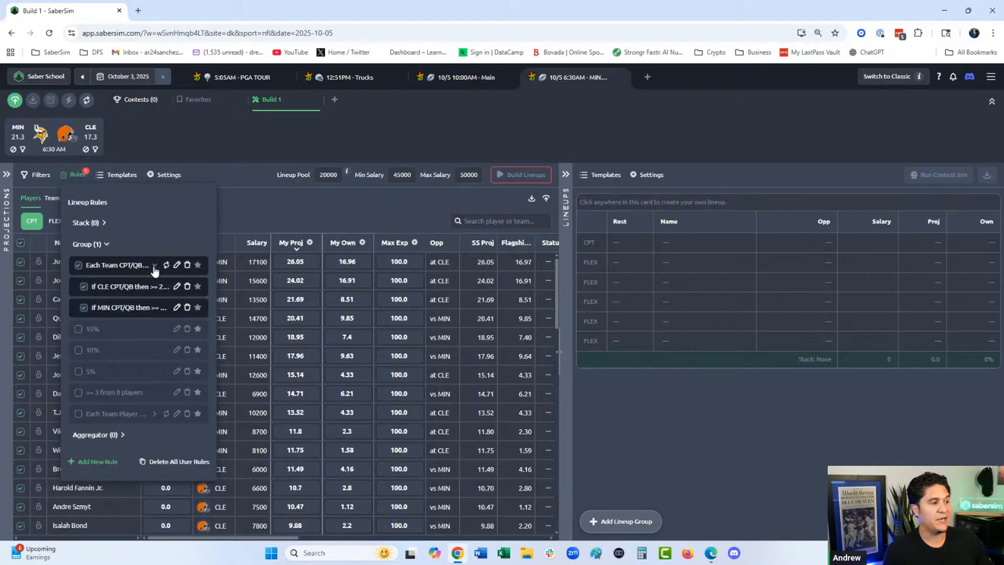
pyautogui.click(176, 287)
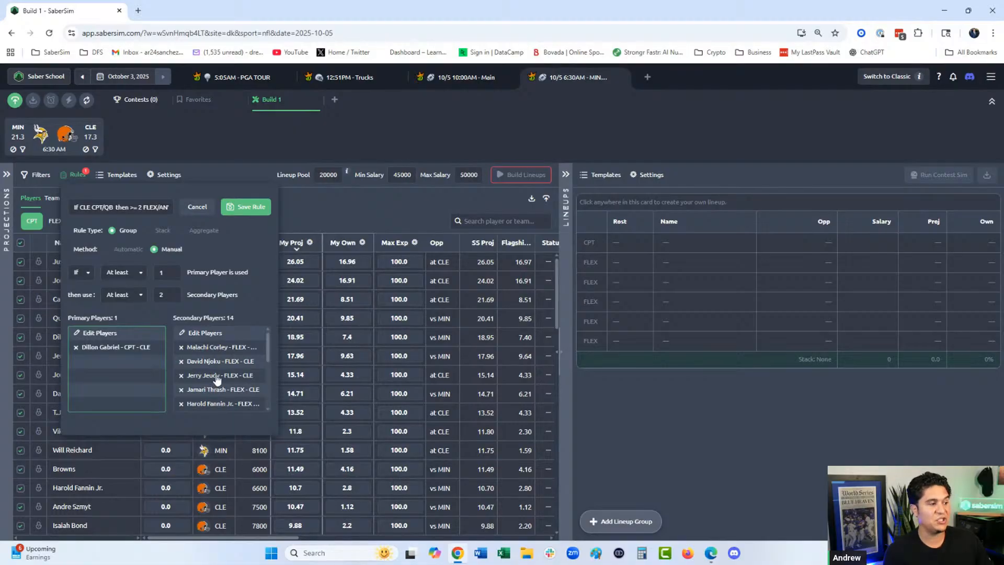
pyautogui.scroll(-2, 216, 380)
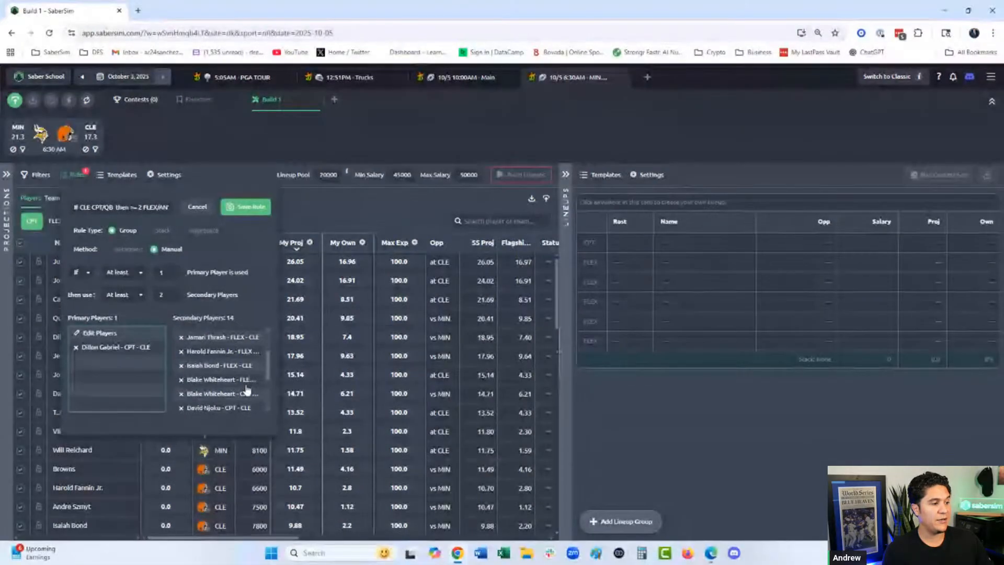
pyautogui.scroll(-2, 226, 401)
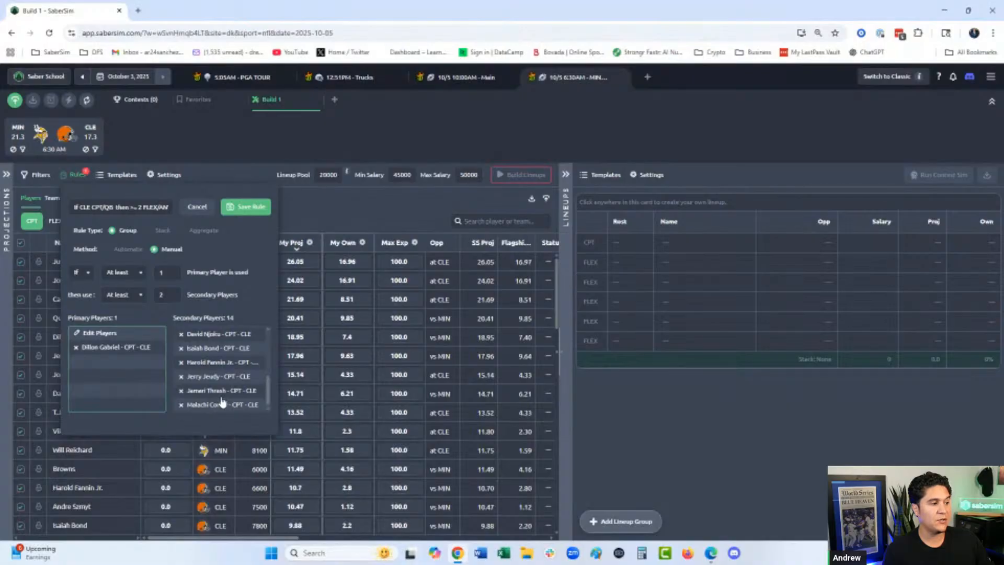
pyautogui.scroll(5, 222, 401)
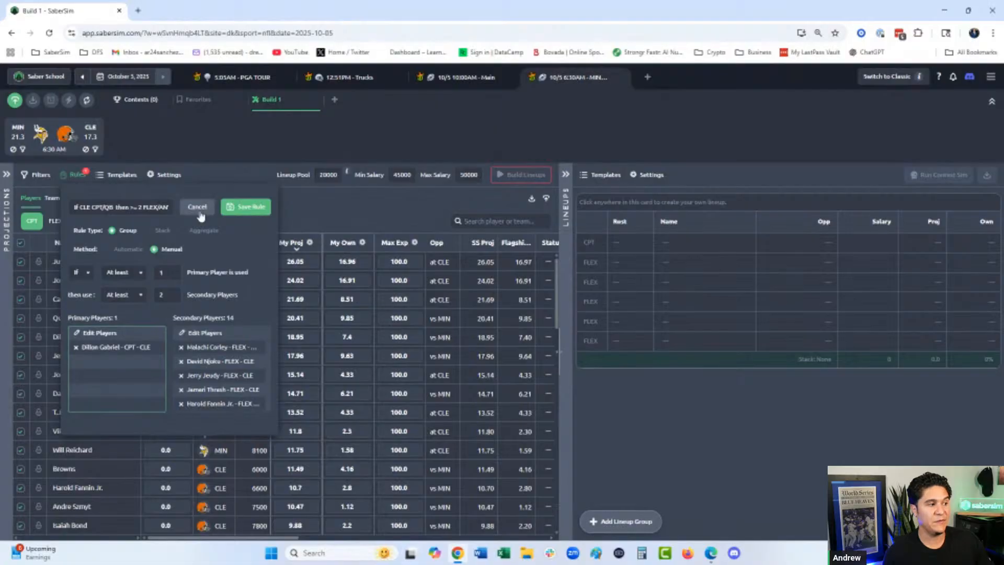
pyautogui.click(199, 207)
# Examine the primary and secondary players of the MIN sub-rule without editing it, and close the lineup rules
pyautogui.click(153, 265)
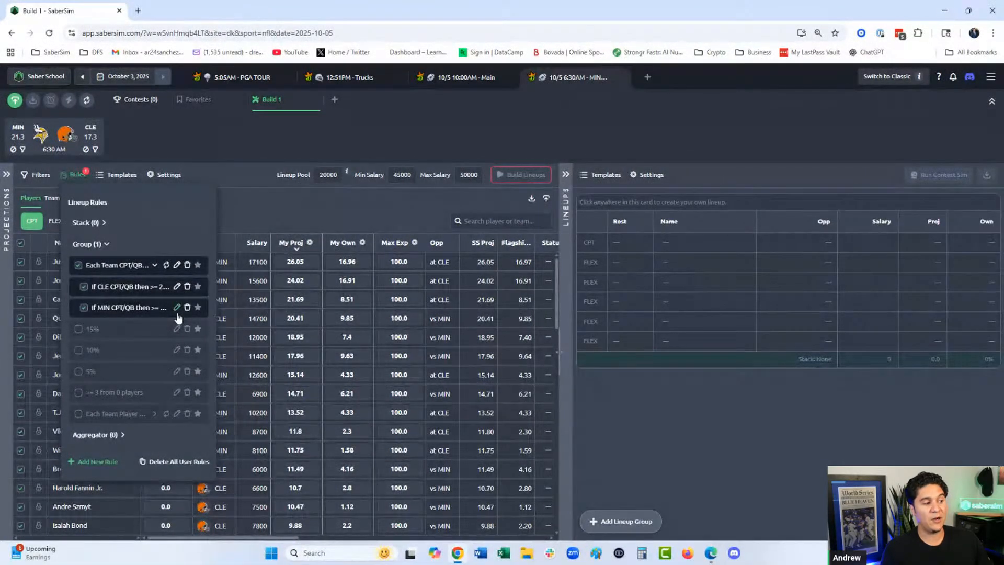
pyautogui.click(176, 307)
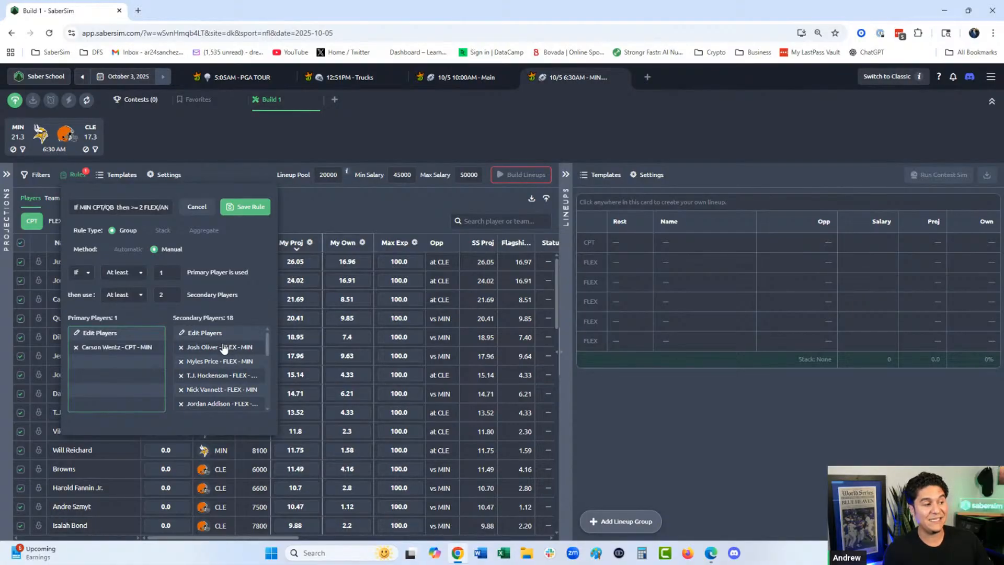
pyautogui.scroll(-3, 224, 348)
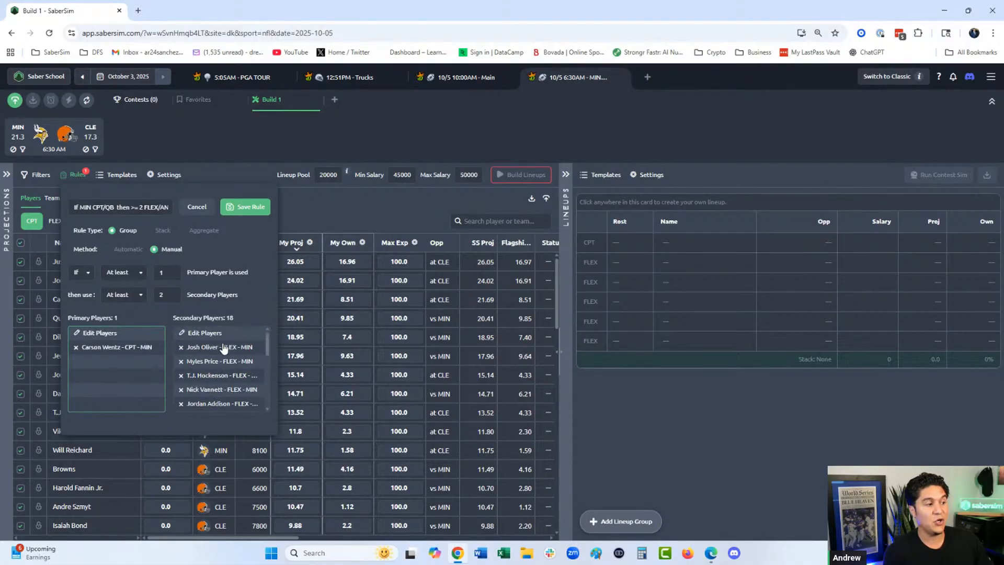
pyautogui.scroll(3, 225, 349)
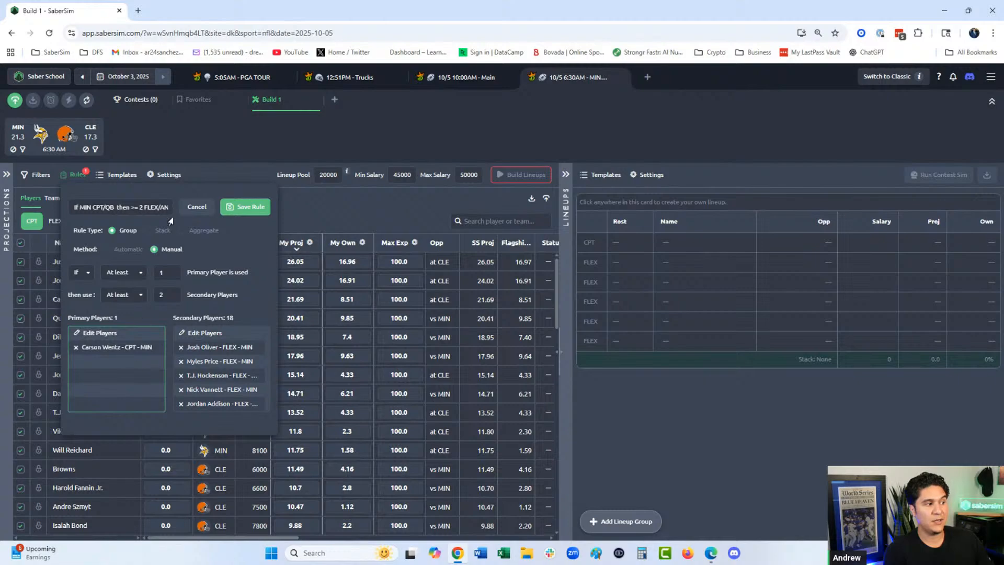
pyautogui.click(193, 208)
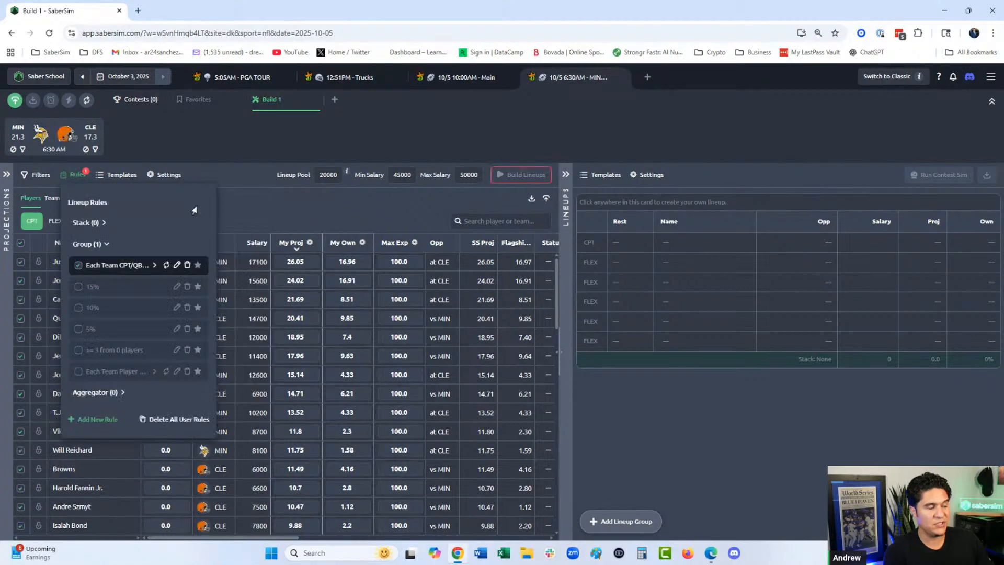
pyautogui.click(252, 204)
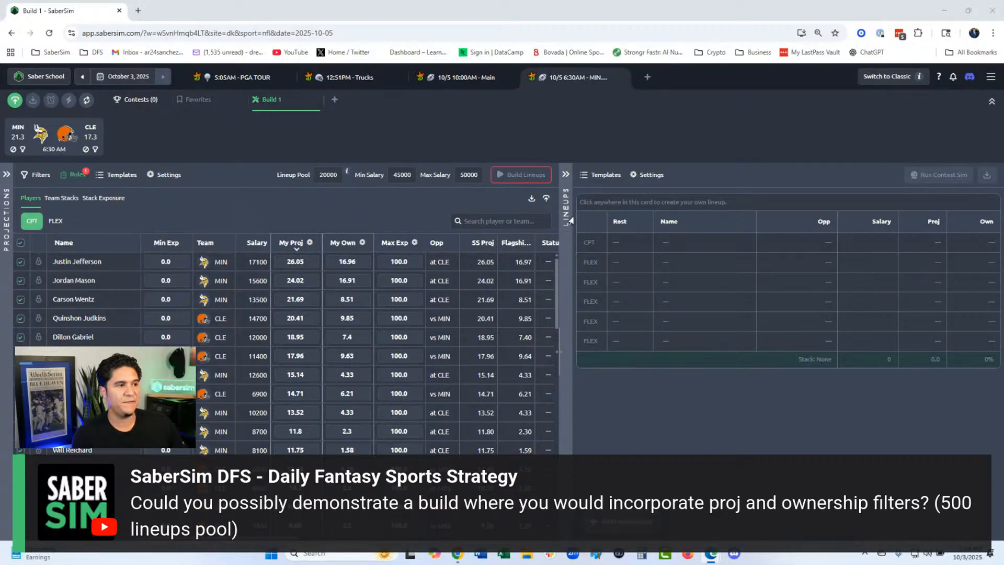
# Switch to the 10/5 10:00AM Main slate build, sort its players by exposure, and narrow the Name column
pyautogui.click(460, 89)
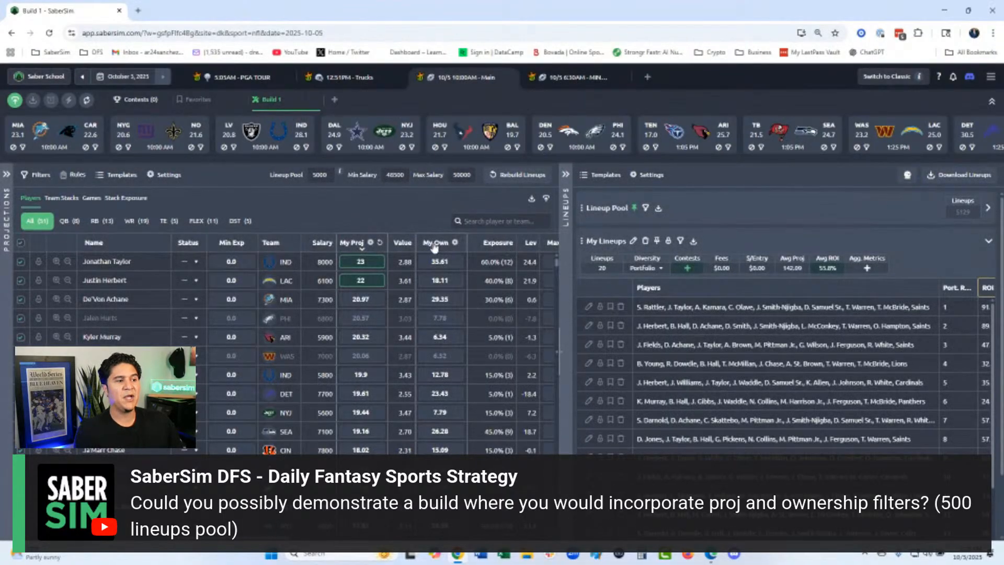
pyautogui.click(505, 249)
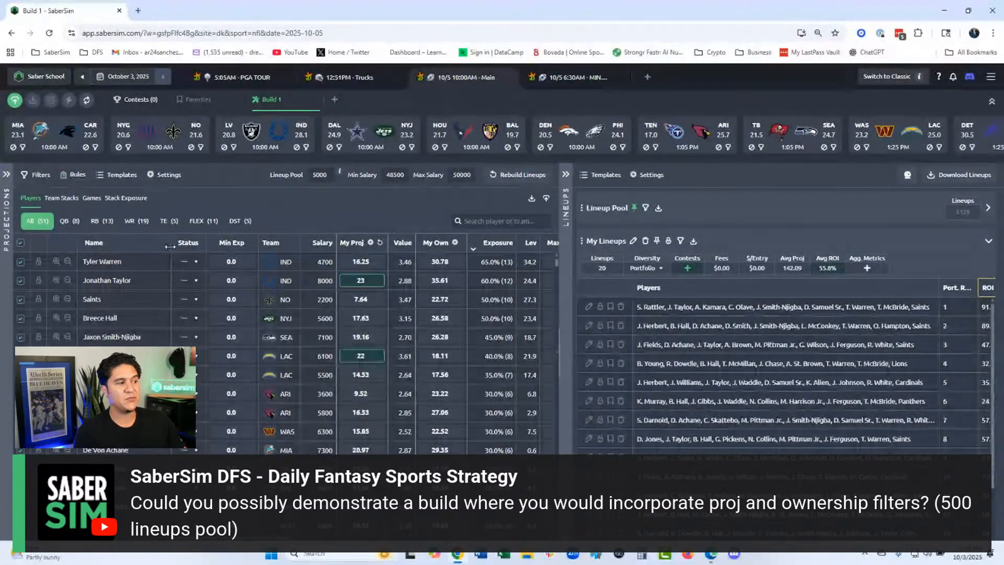
pyautogui.moveTo(170, 246); pyautogui.dragTo(143, 246)
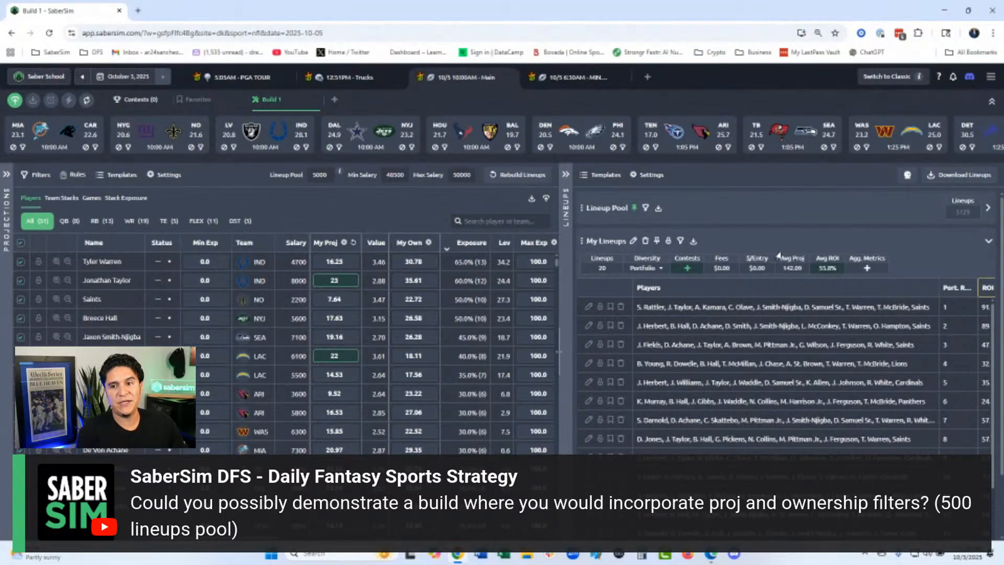
# Collapse the expanded My Lineups group and apply the Proj filter (Proj Score greater than 128) to the Lineup Pool
pyautogui.moveTo(780, 262)
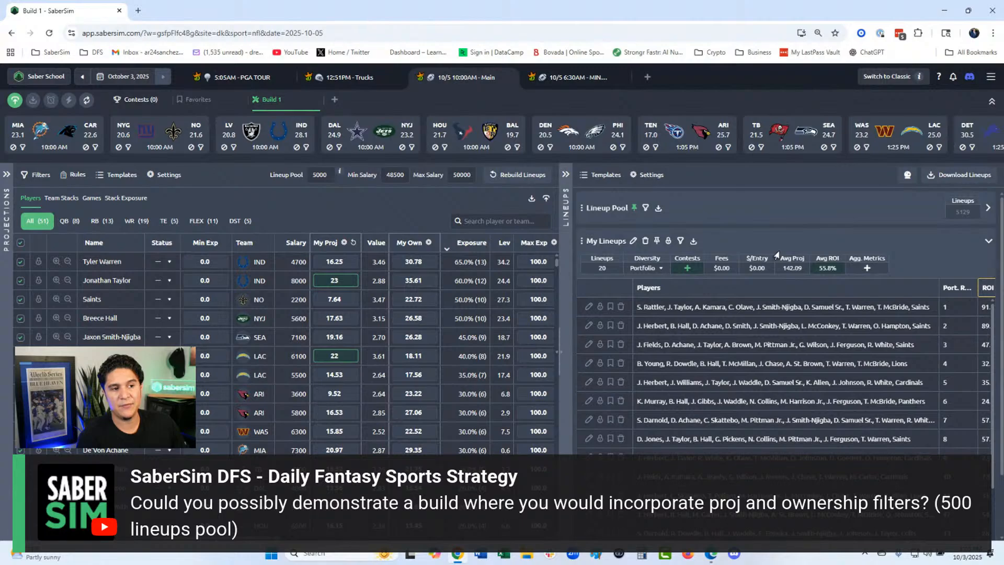
pyautogui.moveTo(784, 261)
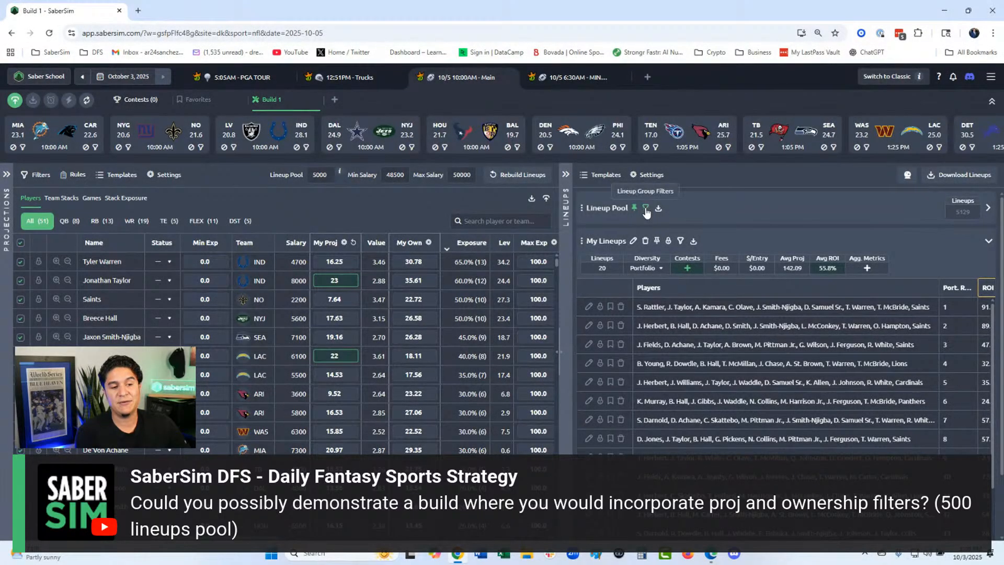
pyautogui.click(987, 242)
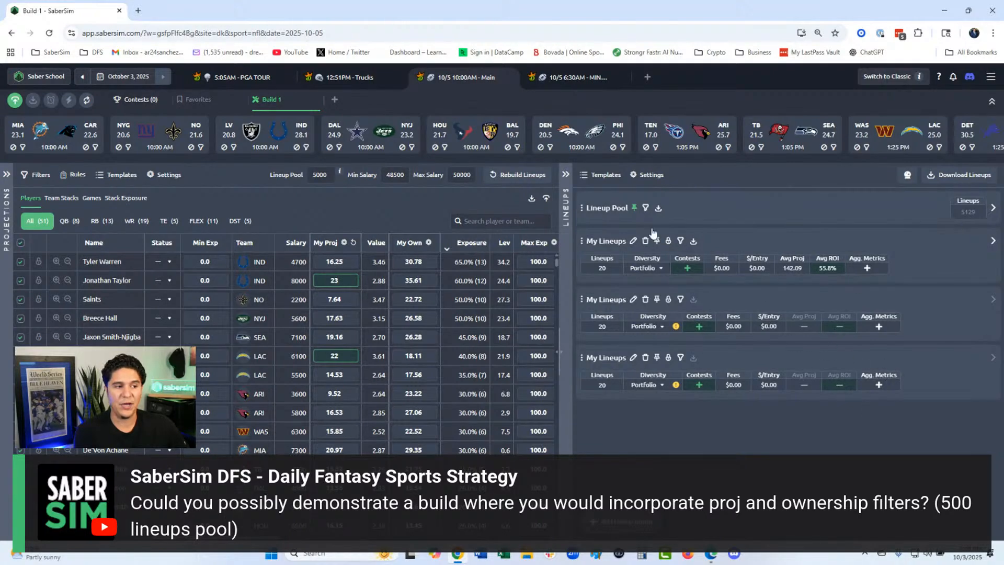
pyautogui.click(646, 208)
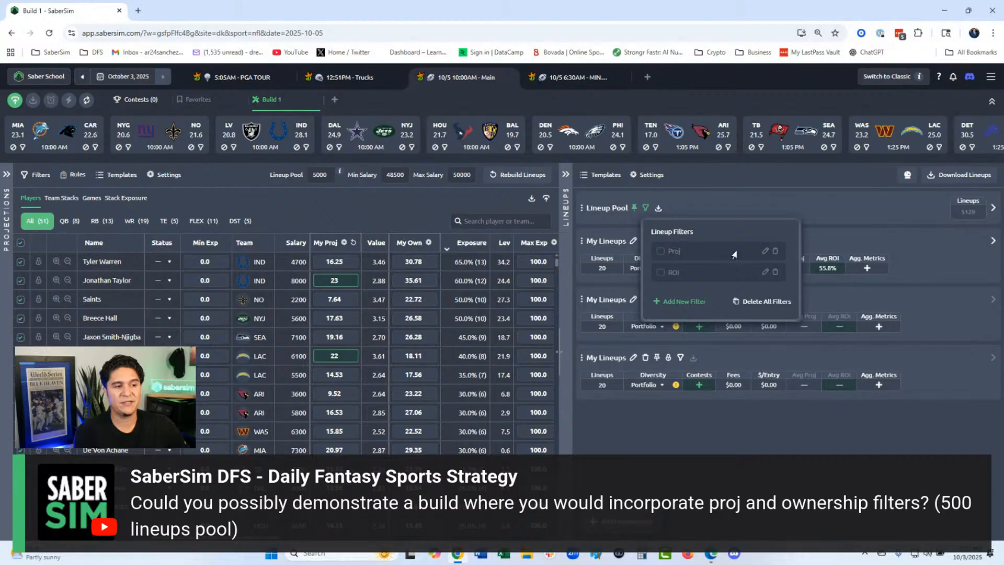
pyautogui.click(765, 251)
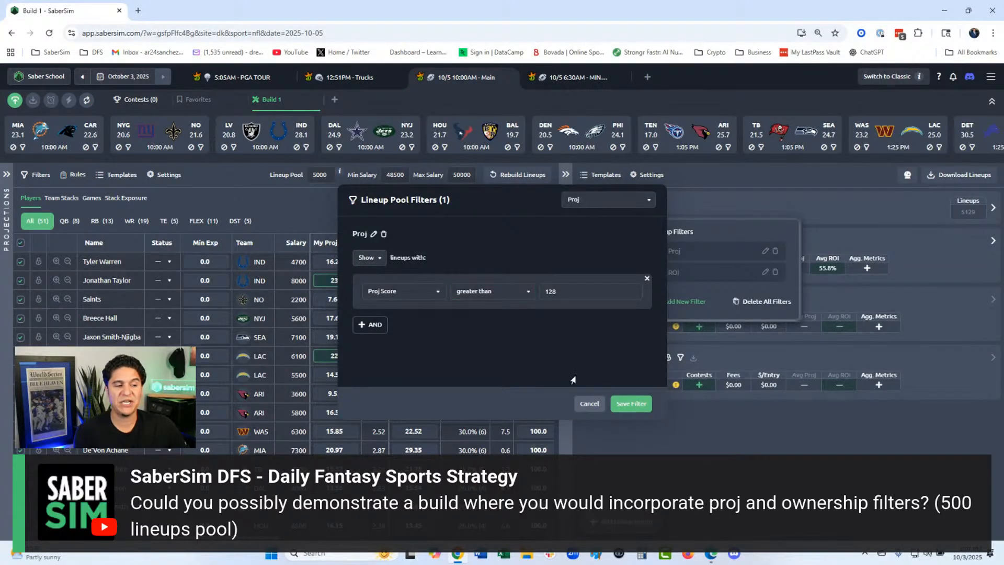
pyautogui.click(631, 403)
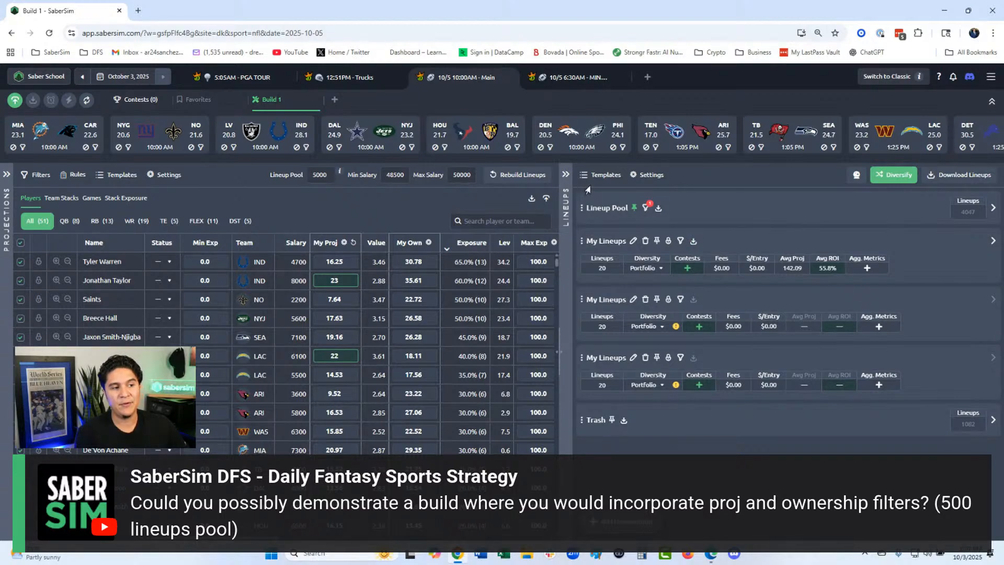
# Turn off the Proj filter and add a Lineup Pool filter named Sum Own that shows lineups with Ownership less than 175
pyautogui.click(645, 208)
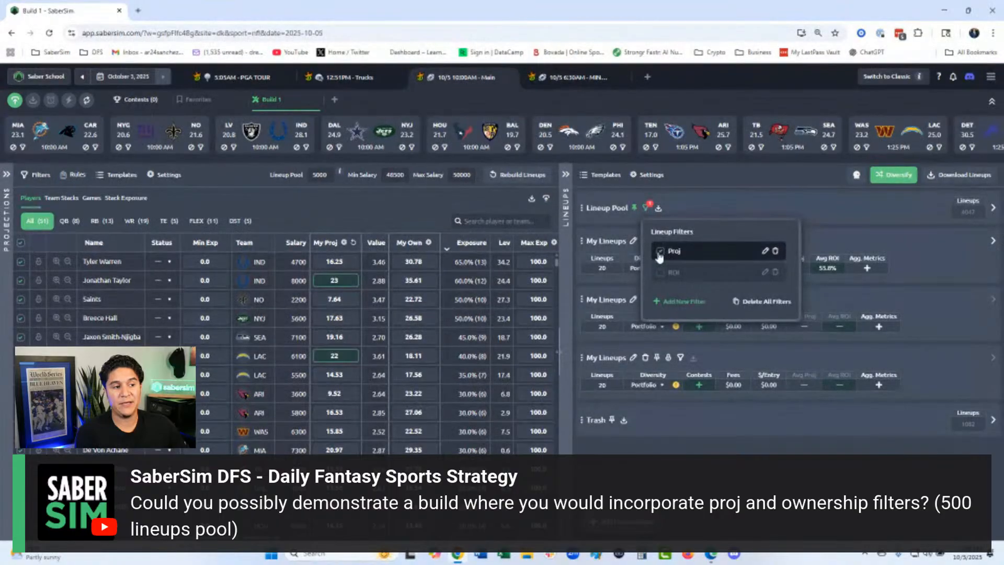
pyautogui.click(671, 302)
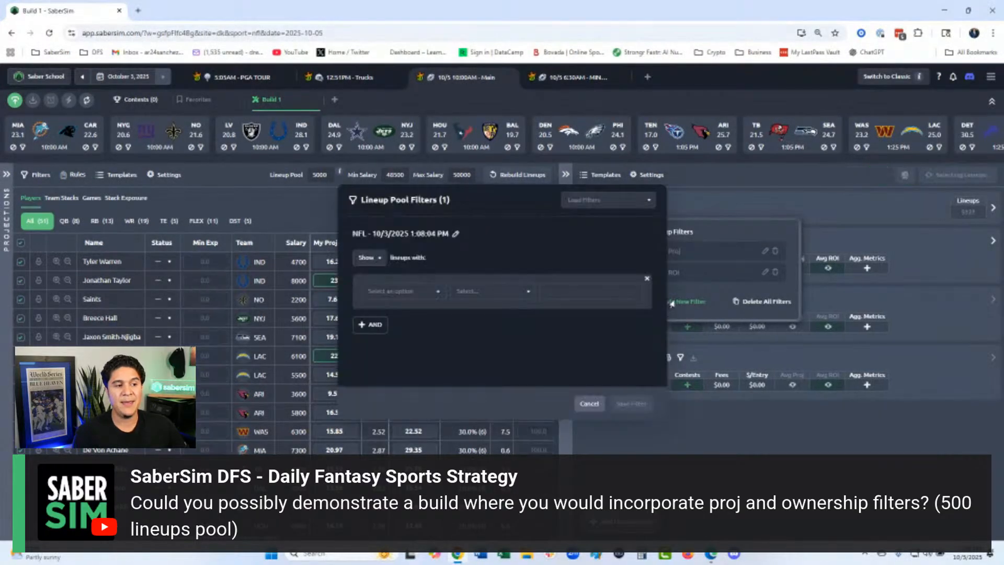
pyautogui.click(410, 295)
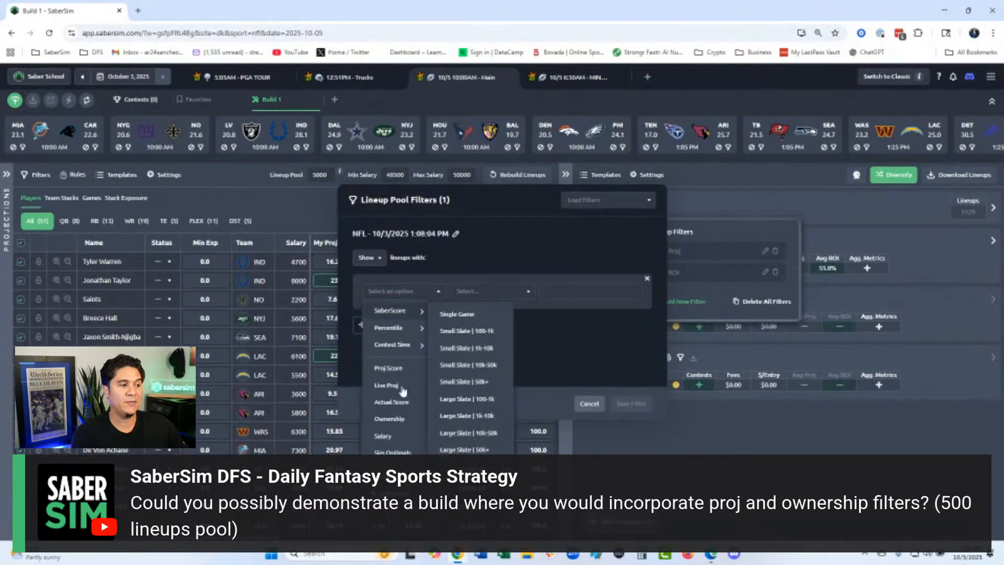
pyautogui.click(389, 418)
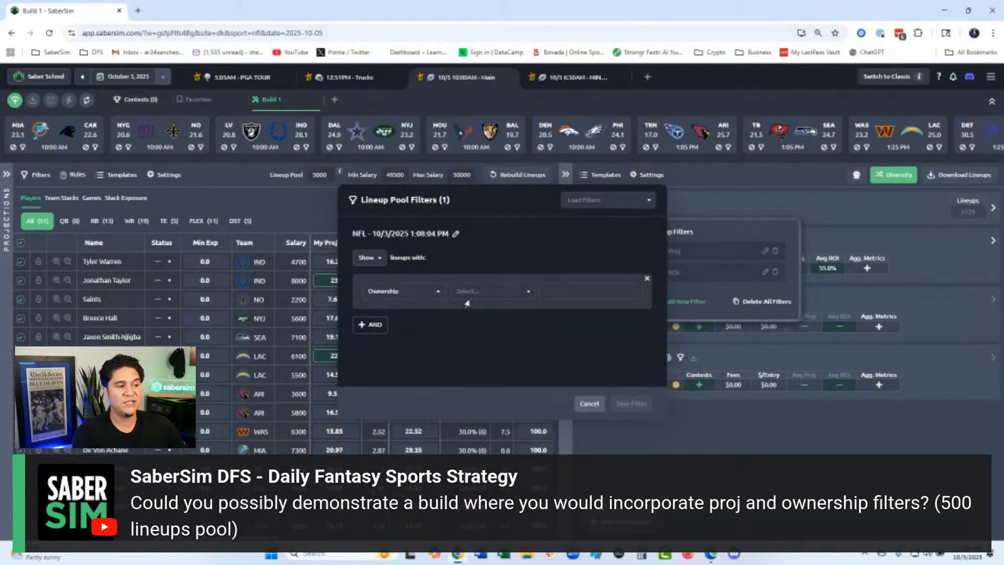
pyautogui.click(491, 290)
pyautogui.click(478, 332)
pyautogui.click(566, 292)
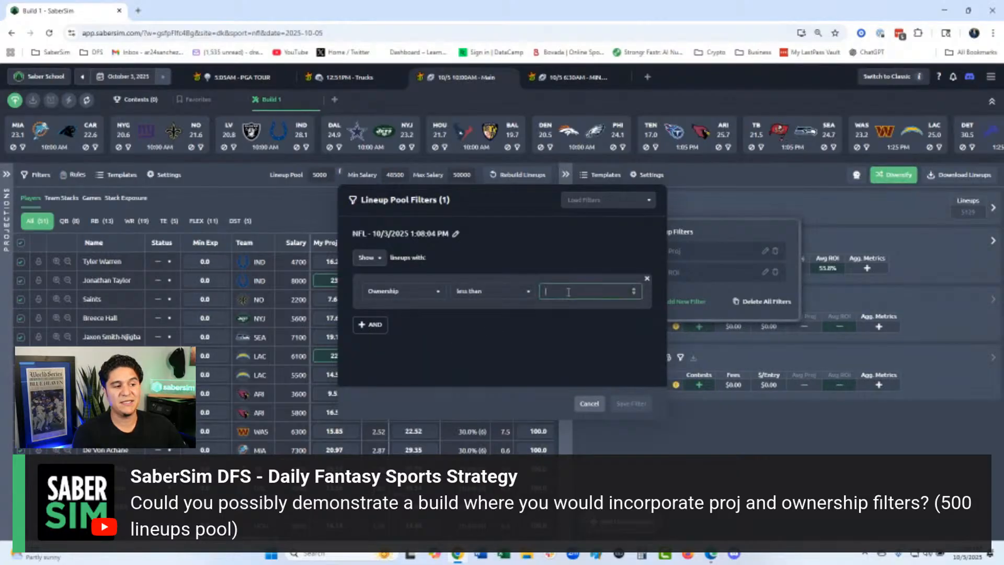
pyautogui.write('175')
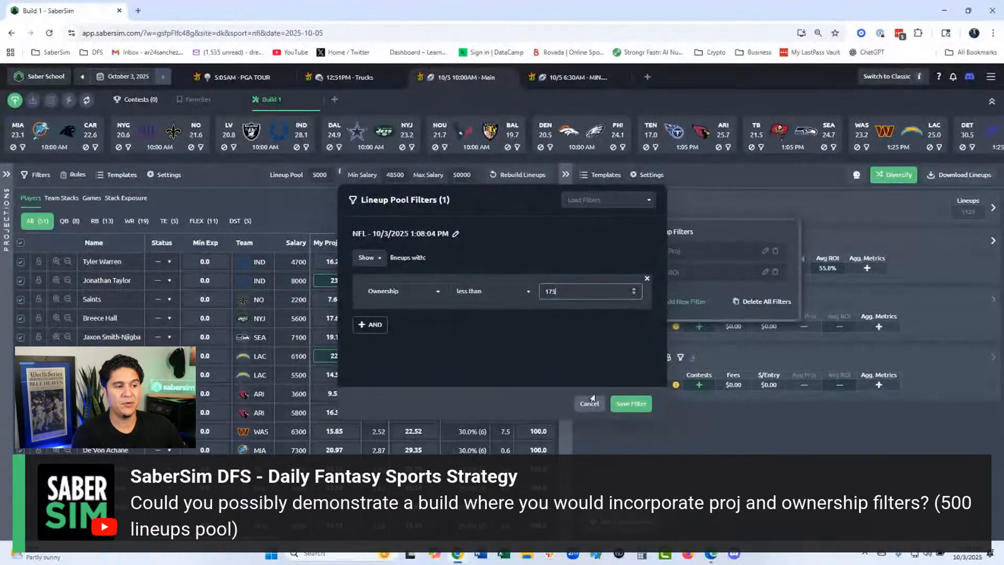
pyautogui.click(443, 238)
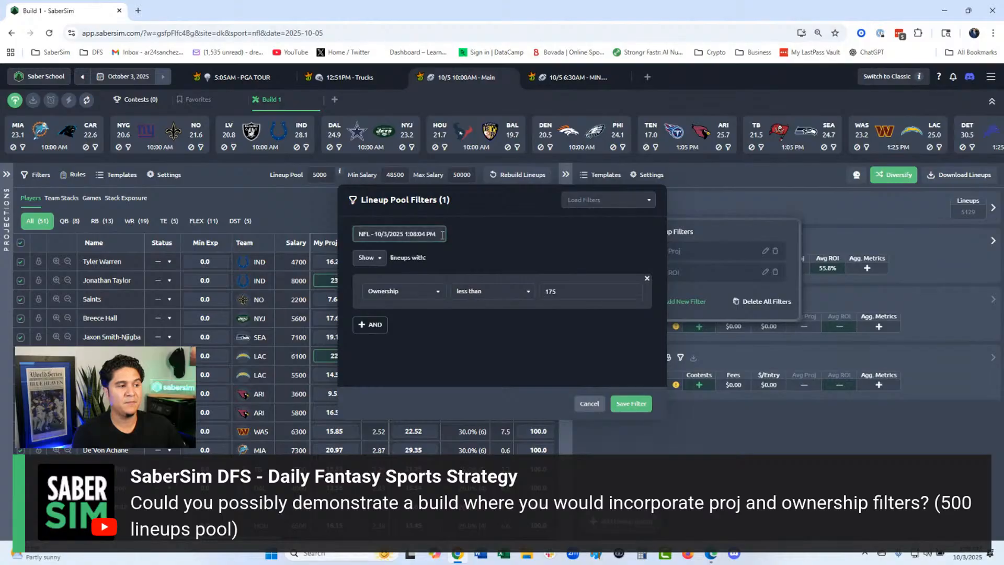
pyautogui.write('Sum Own')
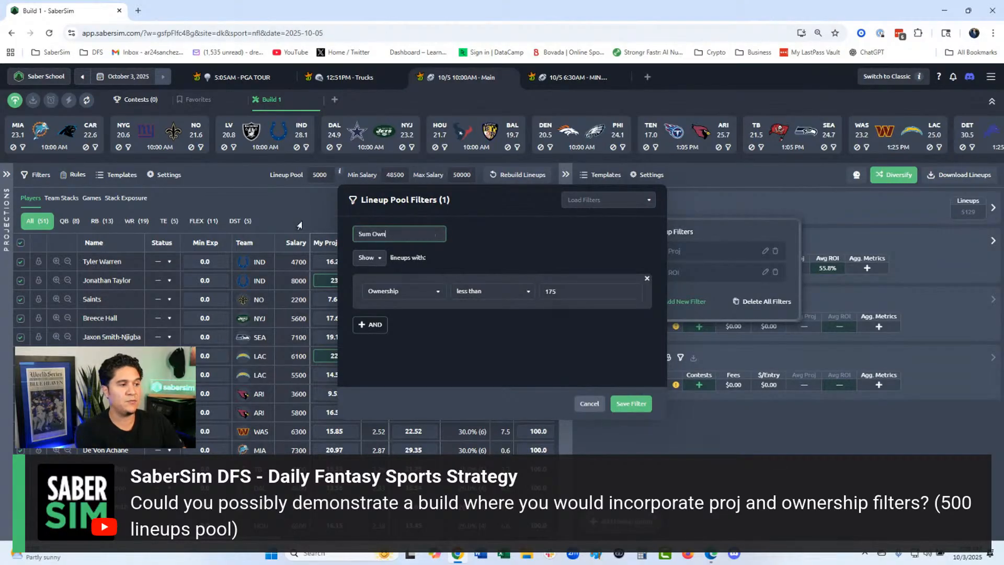
pyautogui.click(632, 404)
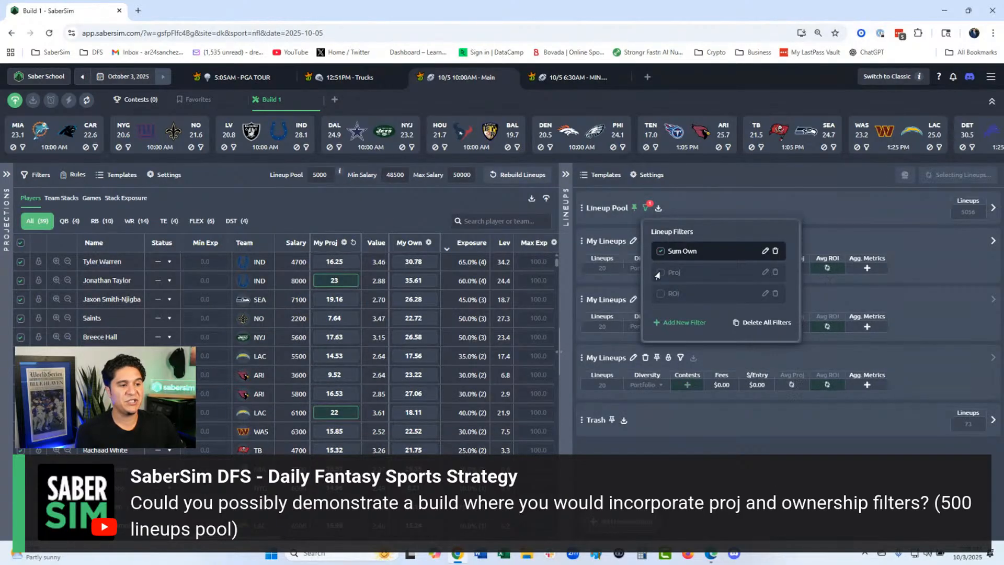
# Set the Sum Own filter to Ownership less than 150 and apply it together with the Proj filter on the Lineup Pool
pyautogui.click(658, 272)
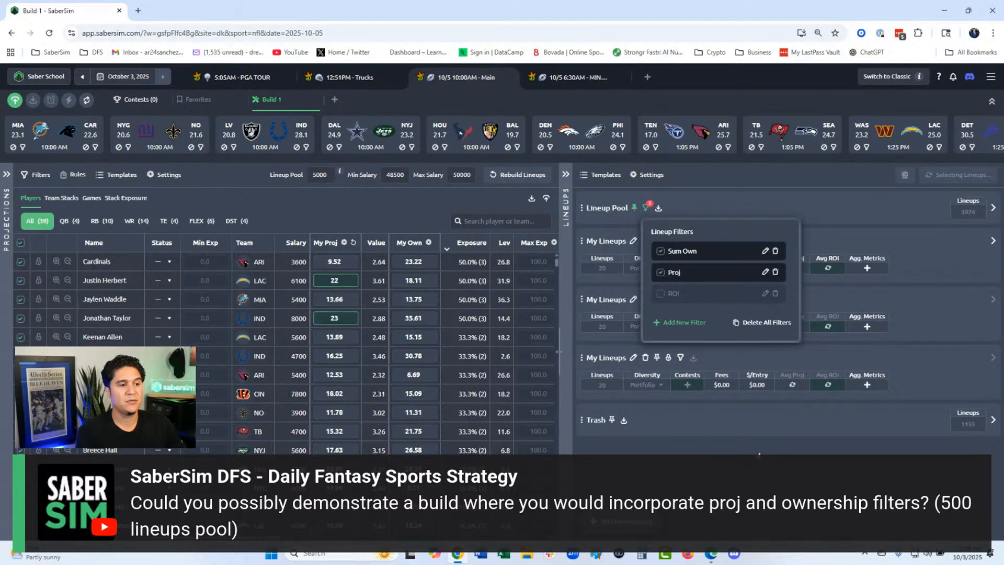
pyautogui.click(660, 273)
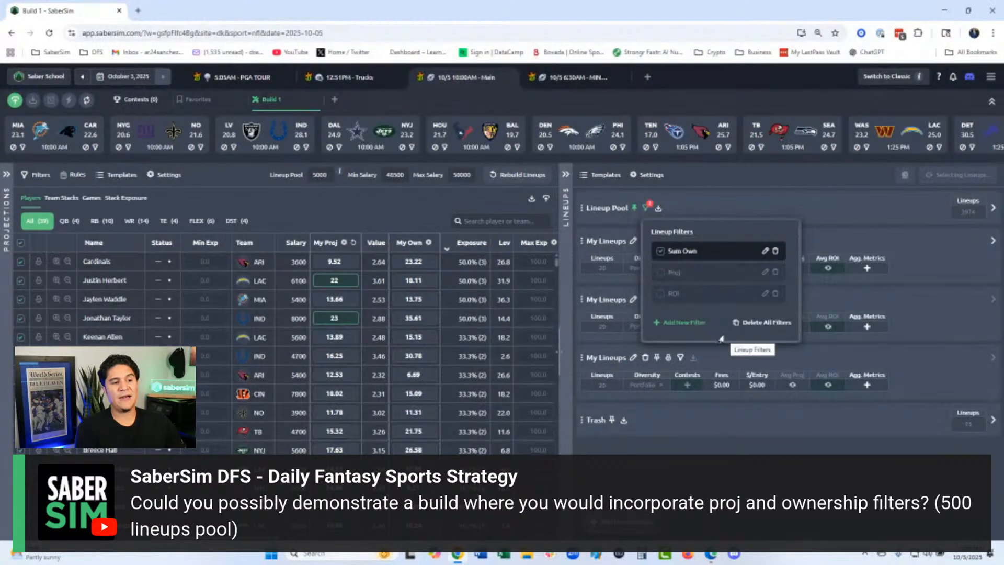
pyautogui.click(763, 251)
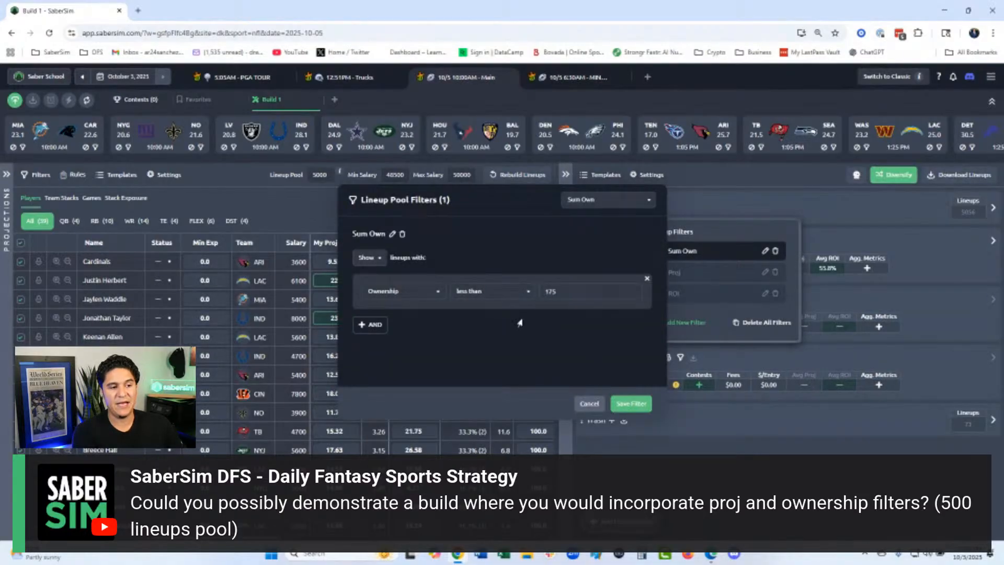
pyautogui.click(558, 291)
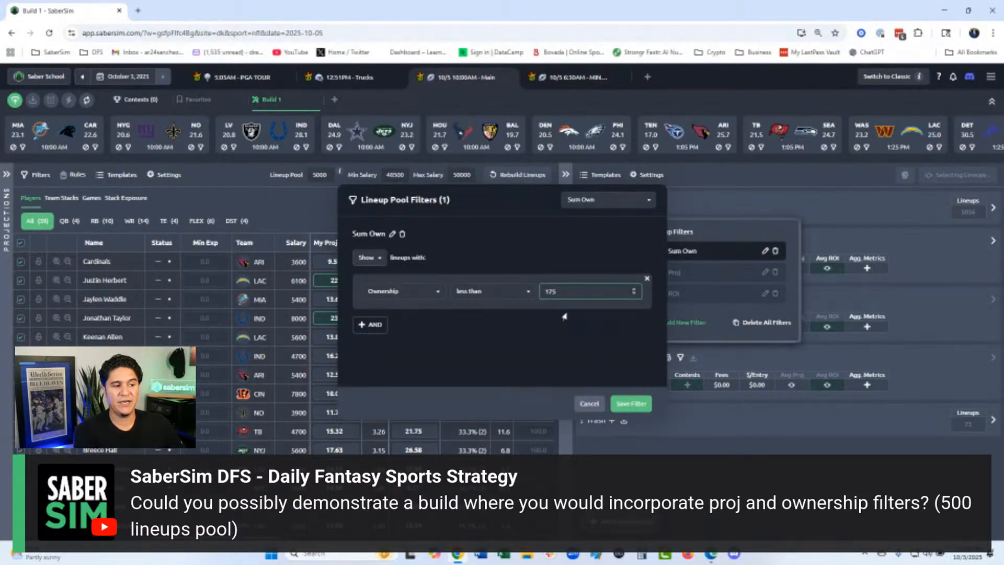
pyautogui.press('BackSpace')
pyautogui.press('BackSpace')
pyautogui.write('50')
pyautogui.click(625, 403)
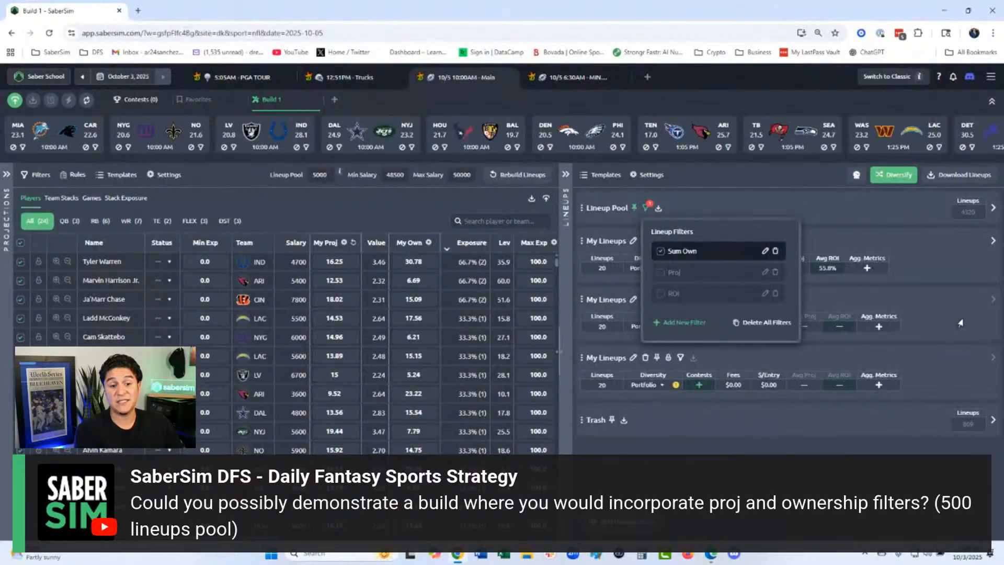
pyautogui.click(660, 272)
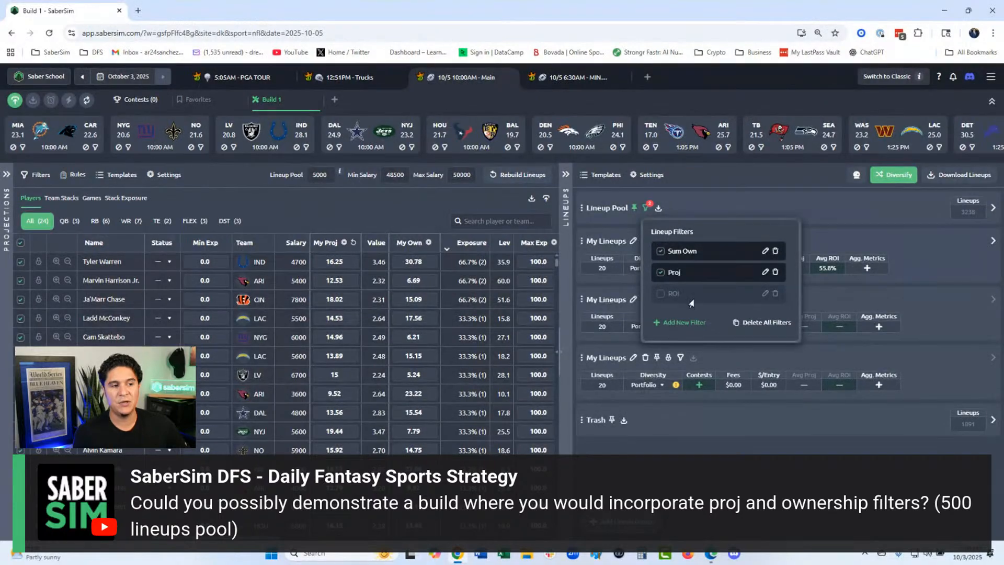
pyautogui.click(731, 191)
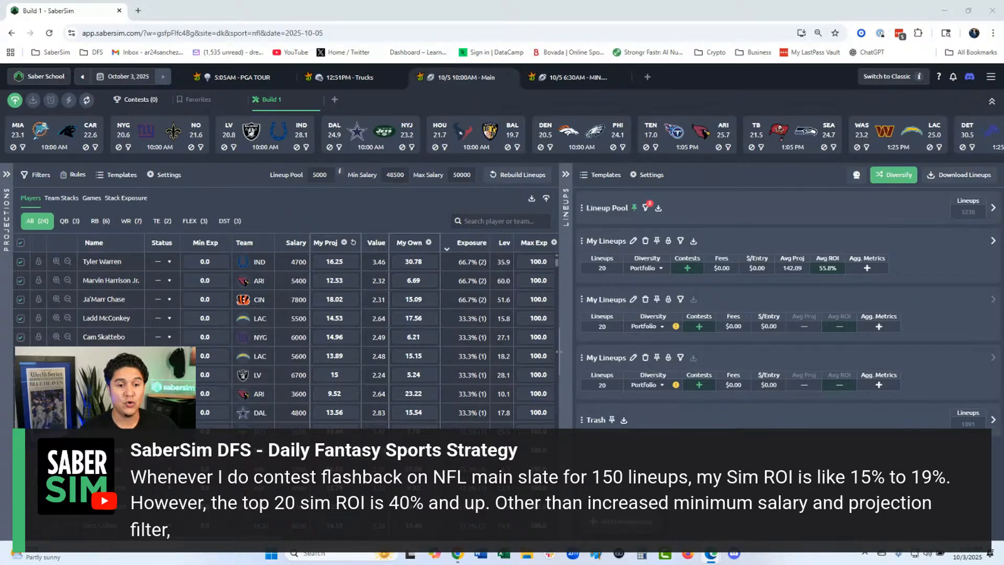
# Switch to the September 28, 2025 10:00AM Main slate and widen its contest list to reveal more columns
pyautogui.click(126, 78)
pyautogui.click(103, 144)
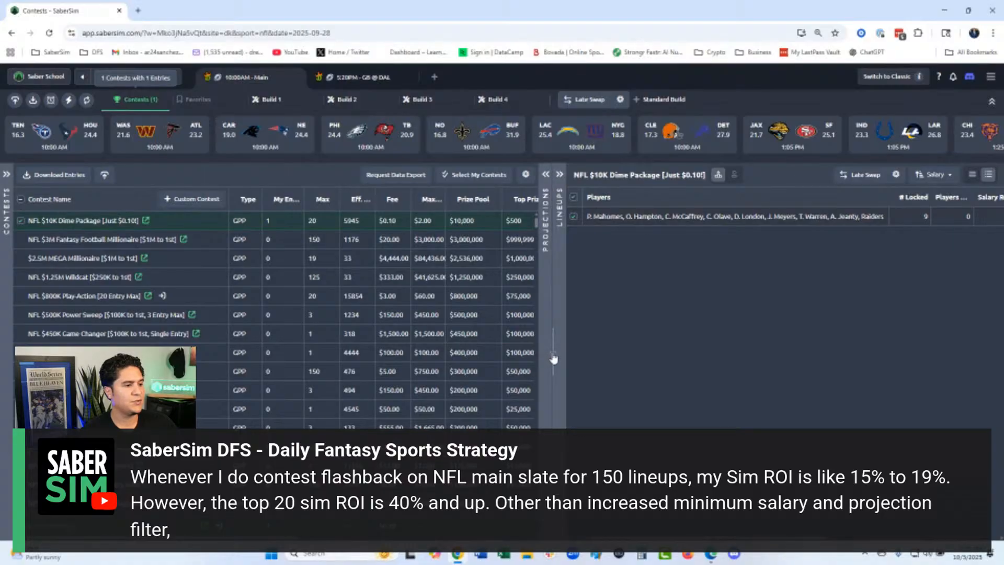
pyautogui.moveTo(553, 359); pyautogui.dragTo(814, 351)
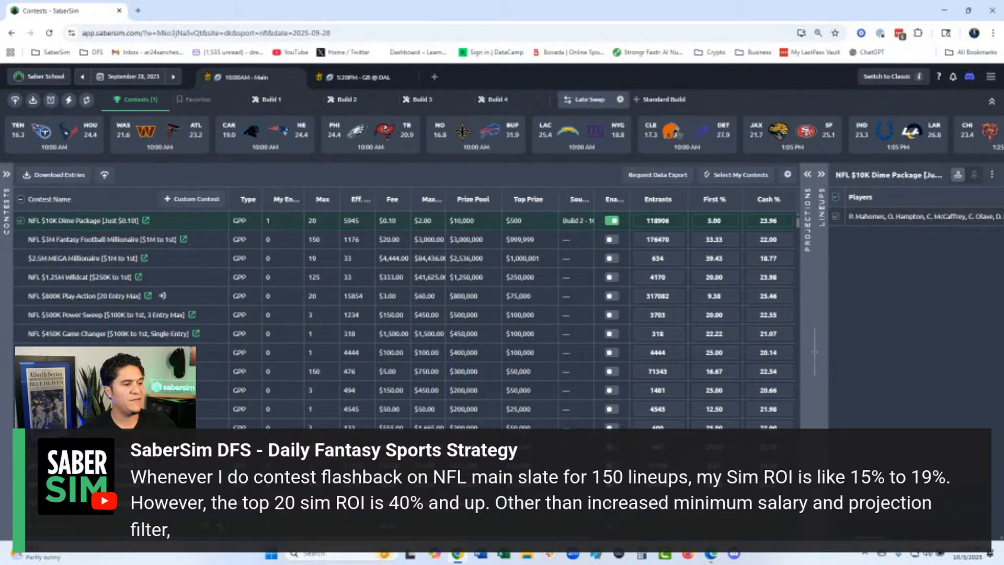
# Open the NFL $300K Flea Flicker [$50K to 1st] leaderboard at full width and keep waiting for the page to load
pyautogui.click(104, 371)
pyautogui.click(7, 175)
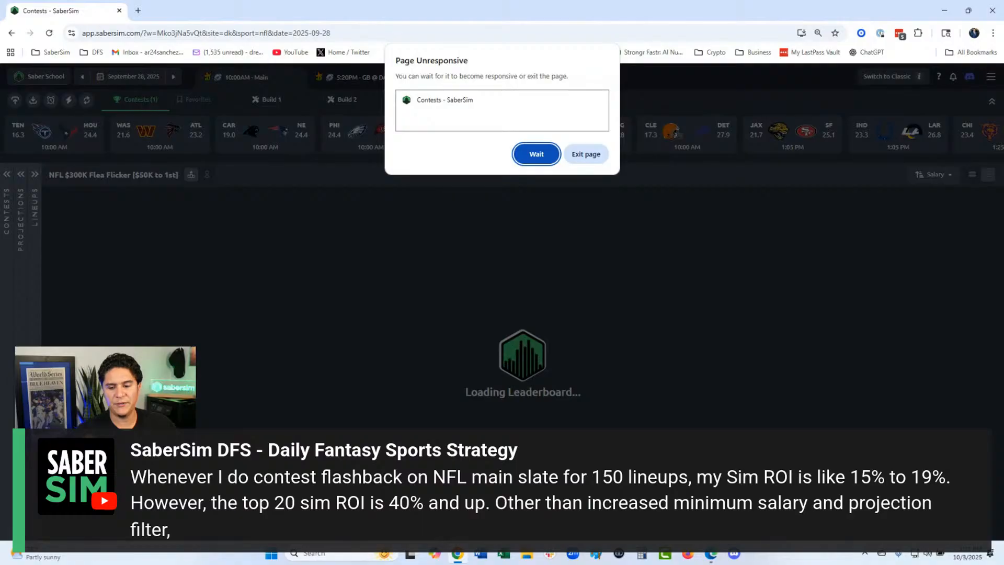
pyautogui.click(538, 154)
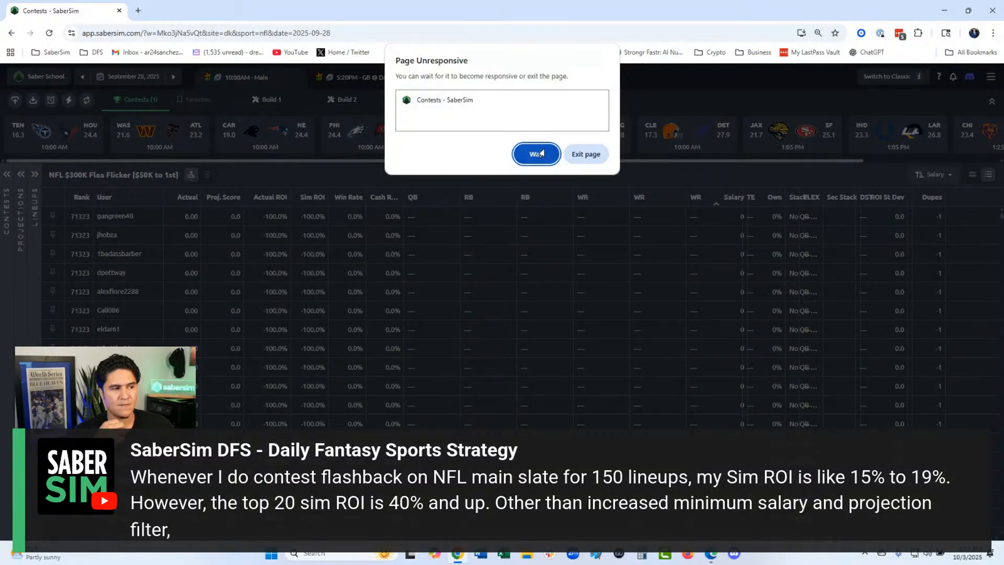
pyautogui.click(537, 153)
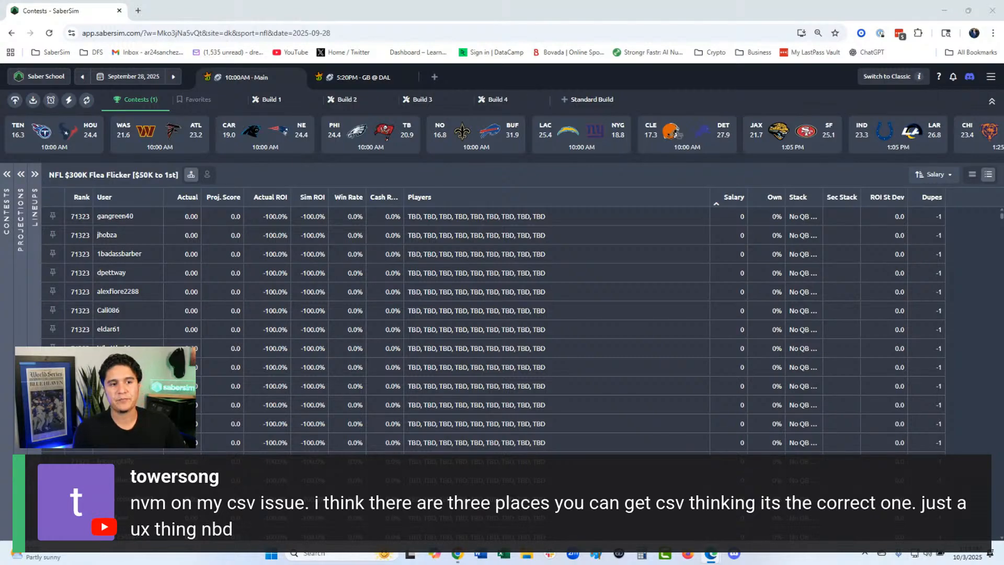
# View the Report a Problem form and cancel it, and look at the help messenger before closing it
pyautogui.click(989, 79)
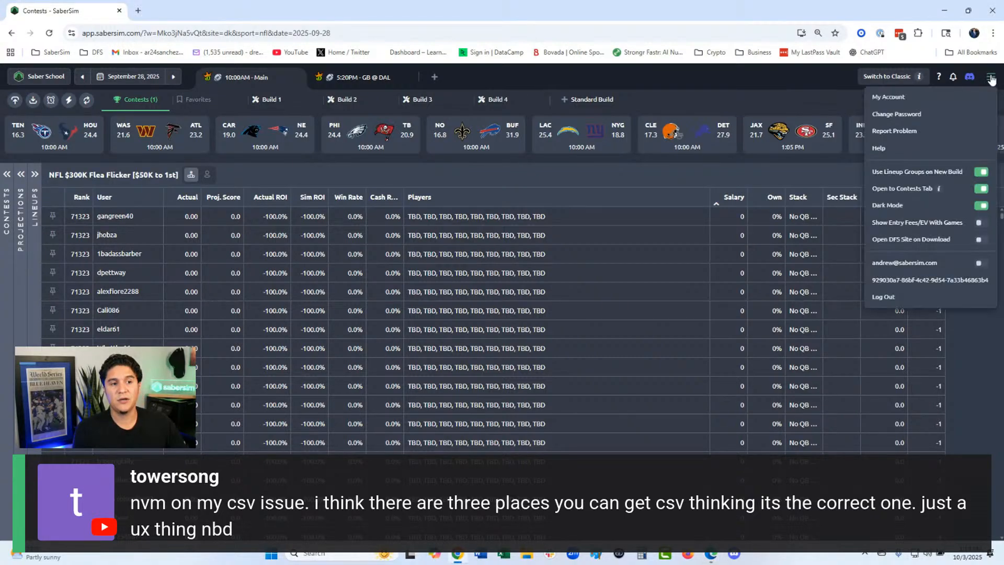
pyautogui.click(911, 132)
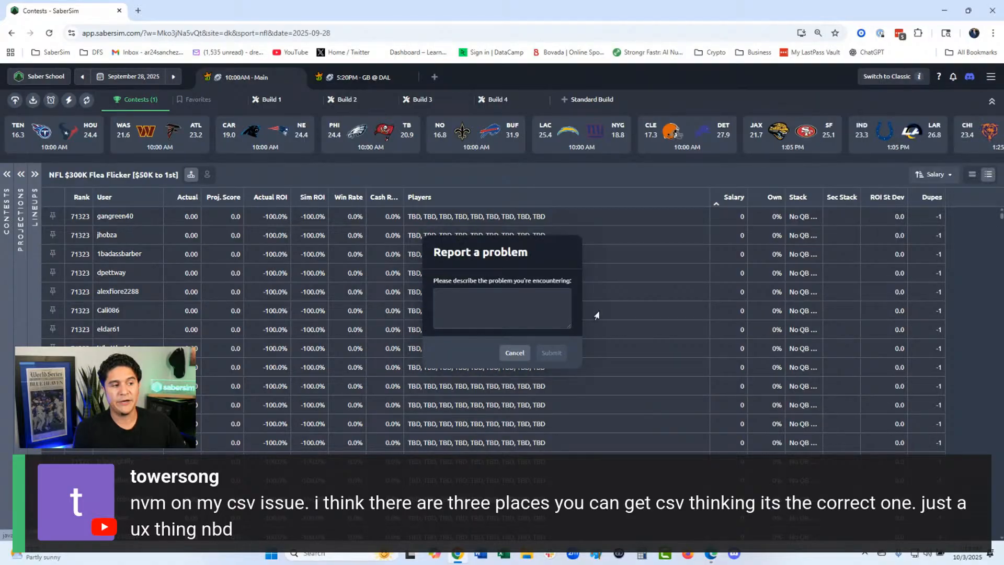
pyautogui.click(507, 352)
pyautogui.click(939, 77)
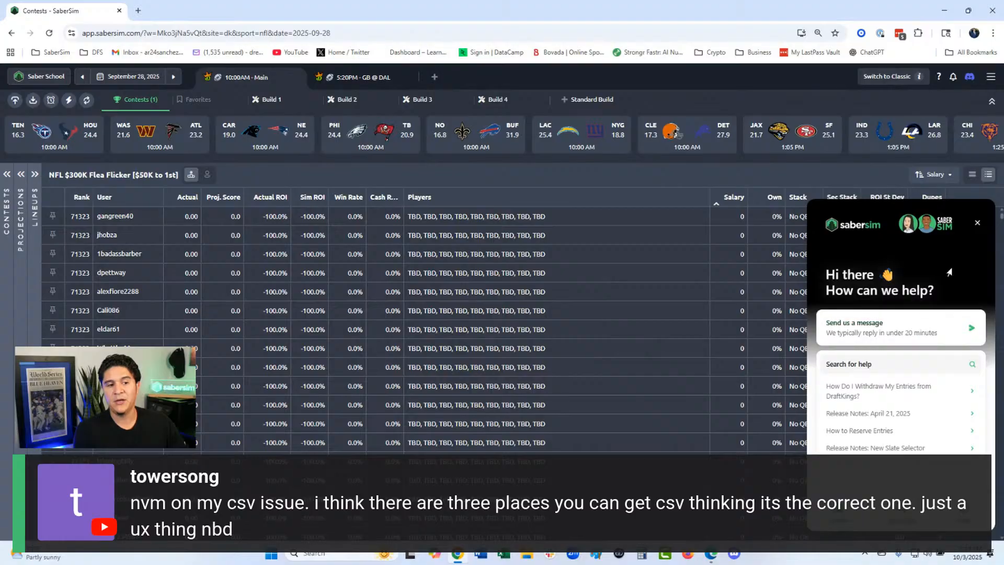
pyautogui.click(973, 228)
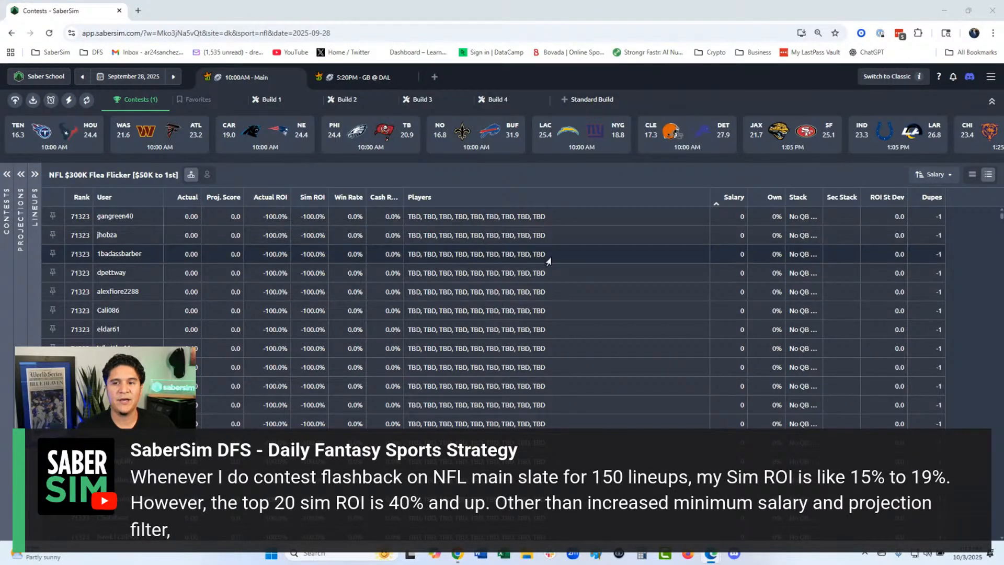
# Switch the Flea Flicker leaderboard to the per-user view, filter it by entries, and review the users ranked by highest Sim ROI
pyautogui.click(207, 175)
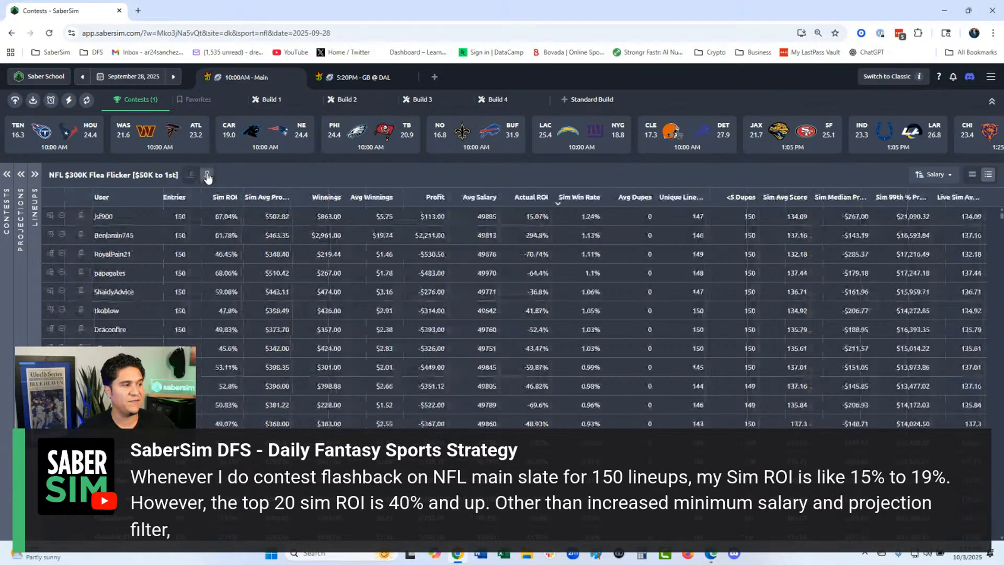
pyautogui.click(170, 203)
pyautogui.press('Escape')
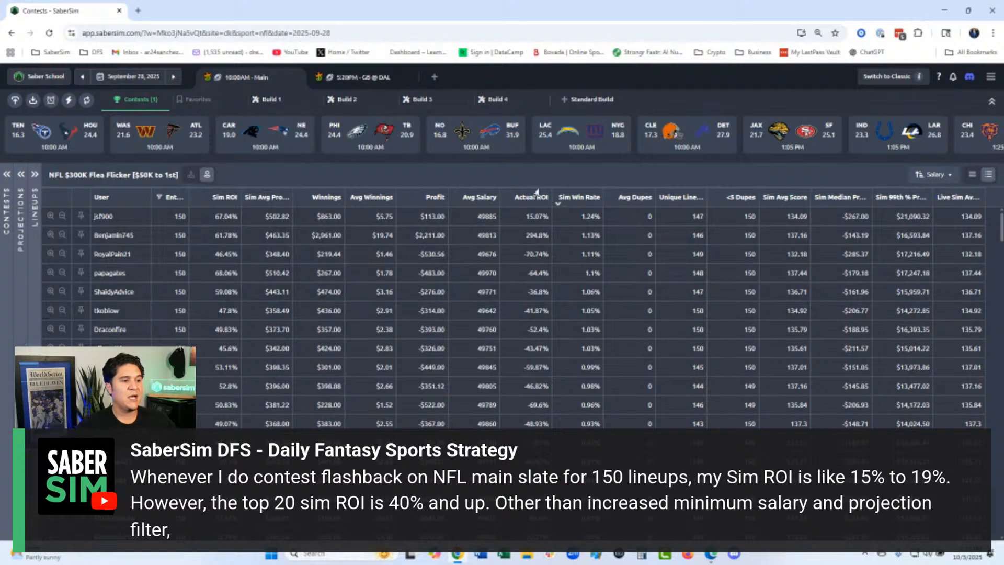
pyautogui.click(222, 198)
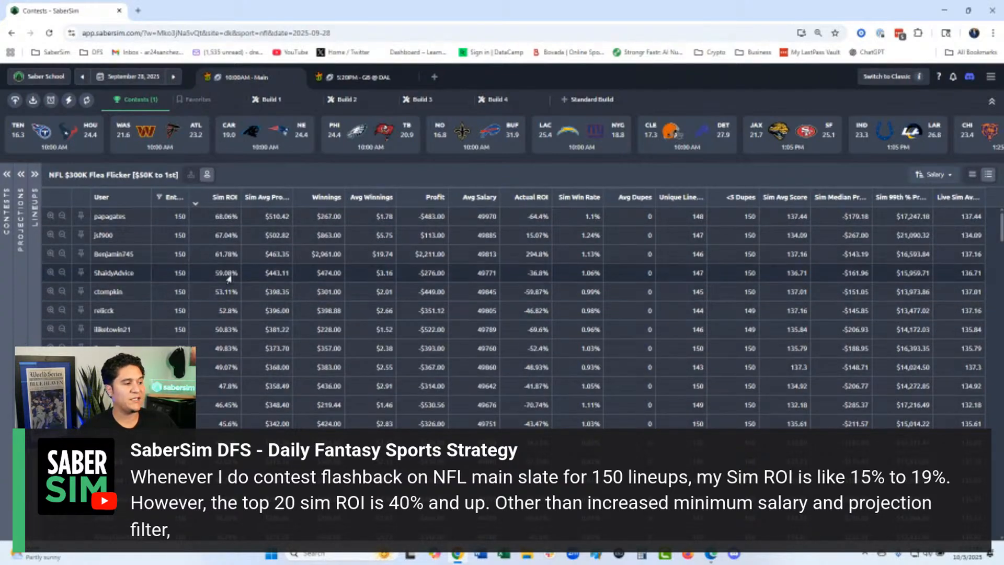
pyautogui.scroll(-5, 270, 387)
pyautogui.scroll(-3, 269, 387)
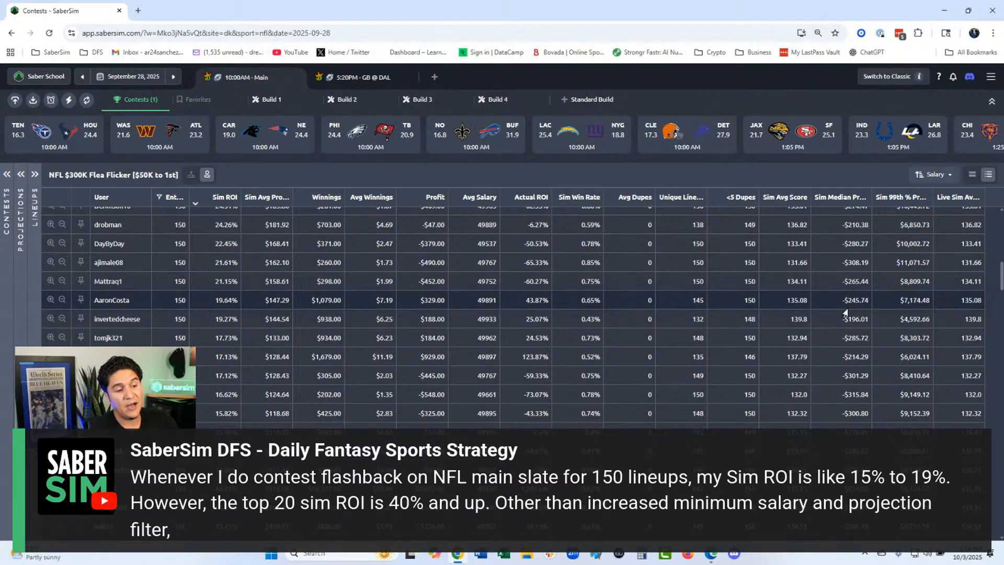
pyautogui.scroll(8, 716, 270)
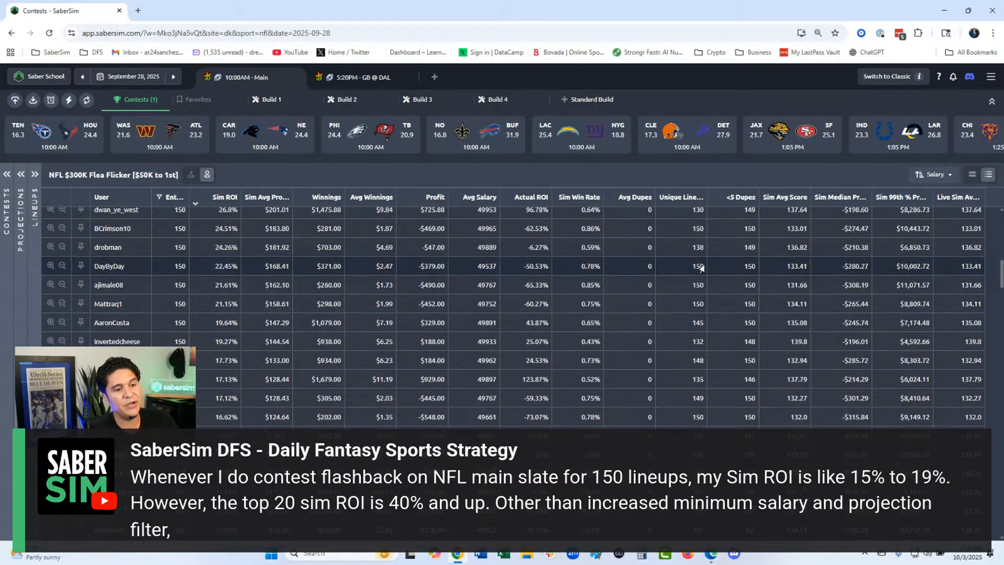
pyautogui.scroll(3, 701, 270)
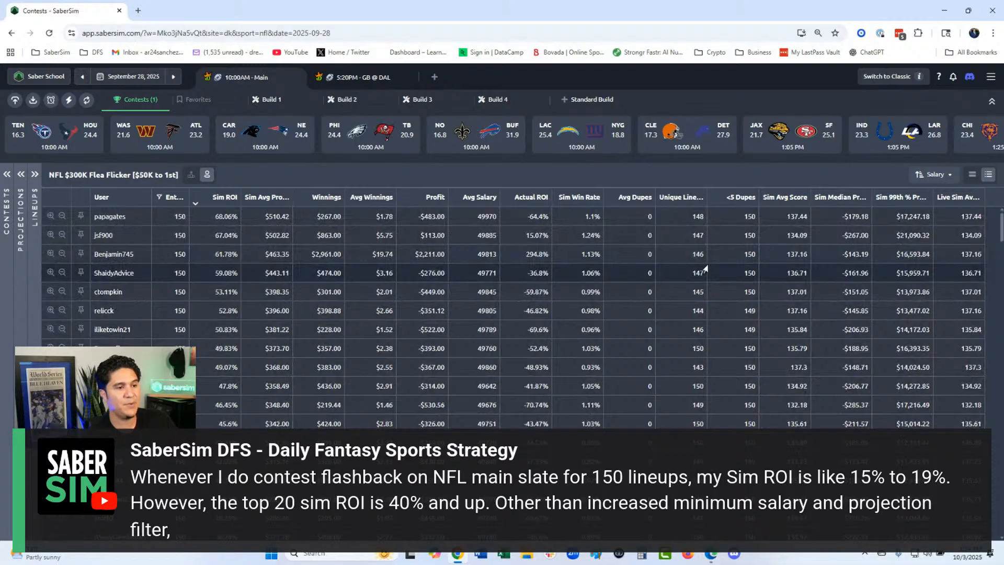
# Isolate the lineups of the user with the highest Sim ROI and examine their player and primary stack exposures
pyautogui.click(50, 218)
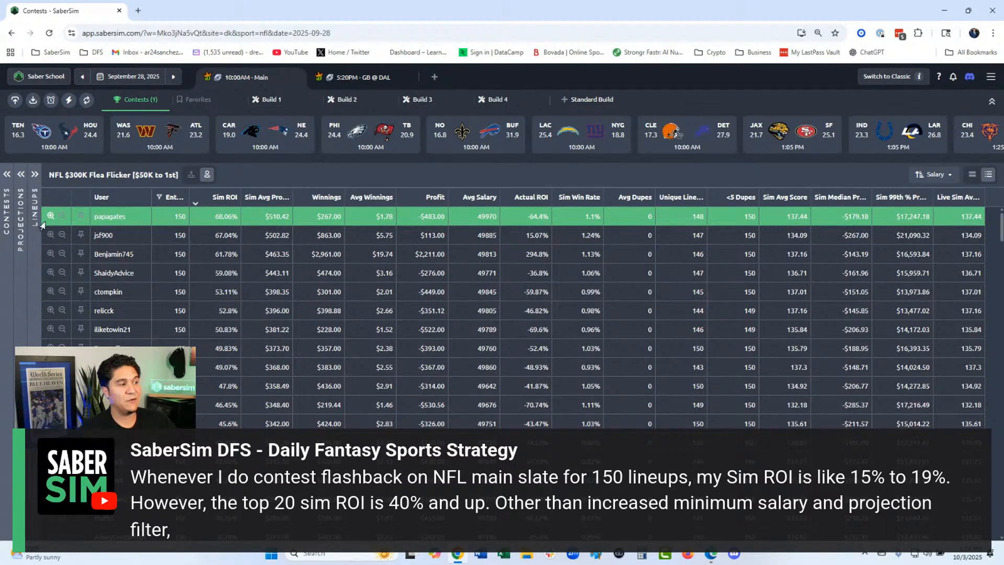
pyautogui.click(20, 192)
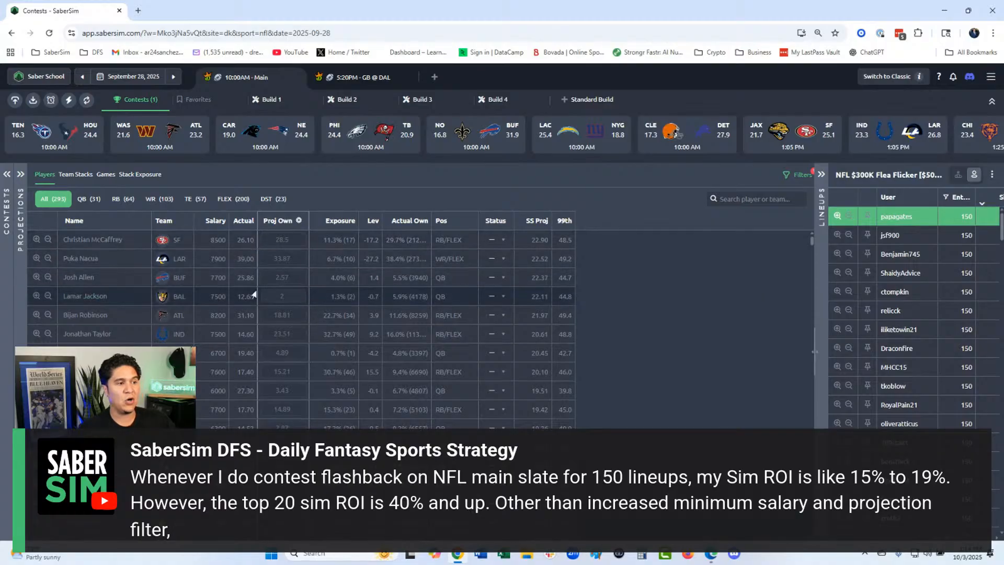
pyautogui.click(148, 181)
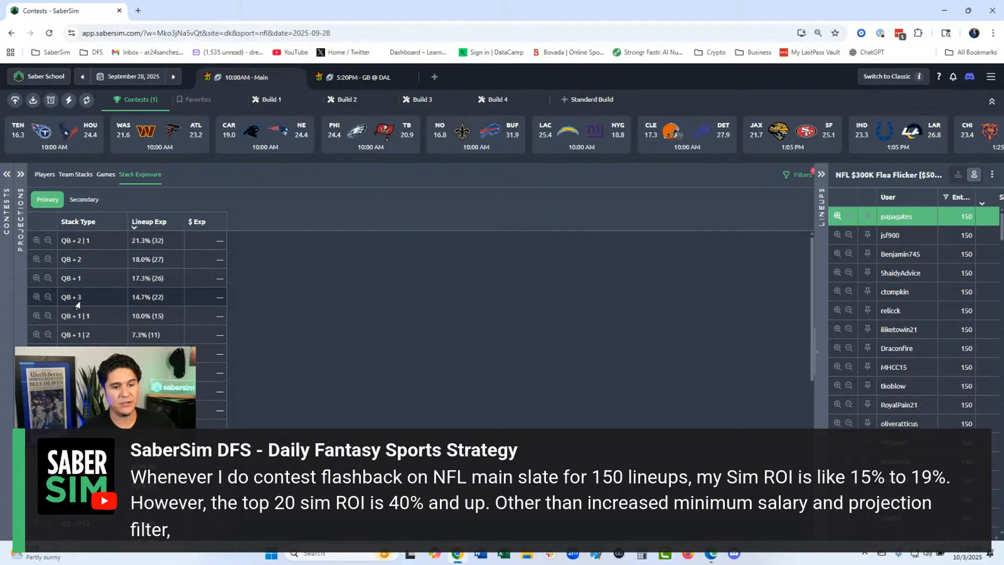
pyautogui.scroll(-1, 78, 298)
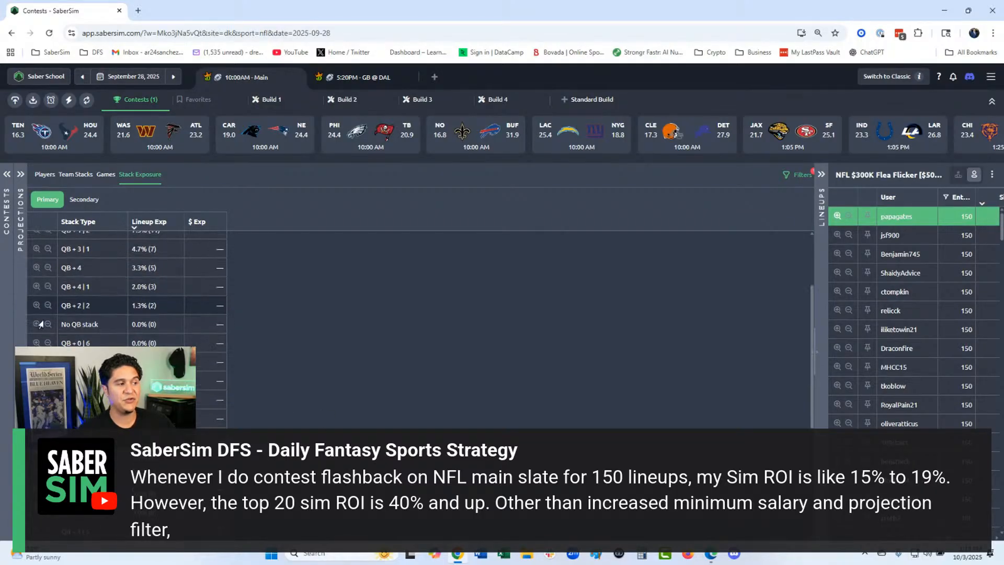
# Review the isolated user's primary stack type exposures and the team stack exposures across all stacks
pyautogui.scroll(-1, 70, 282)
pyautogui.scroll(2, 73, 275)
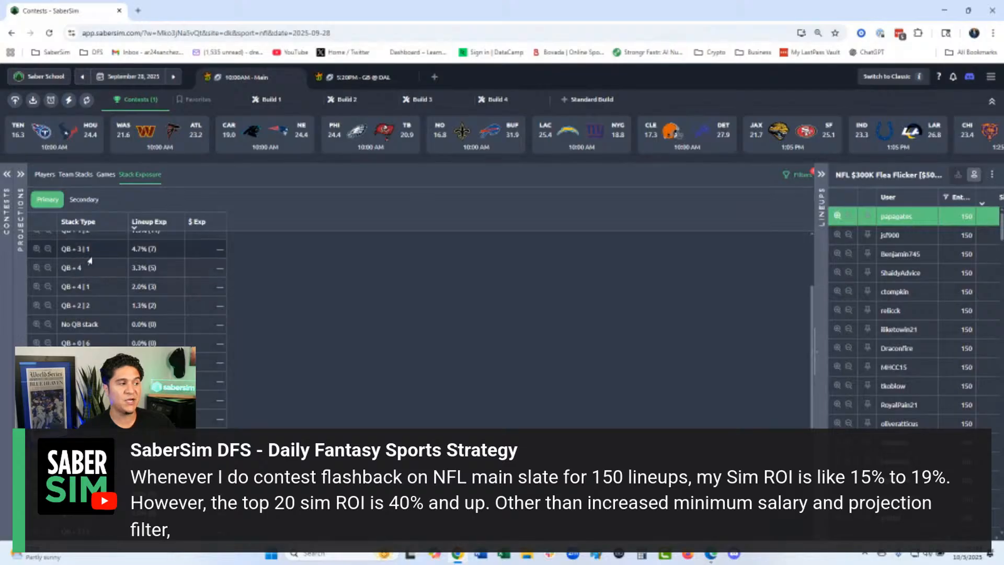
pyautogui.scroll(1, 79, 278)
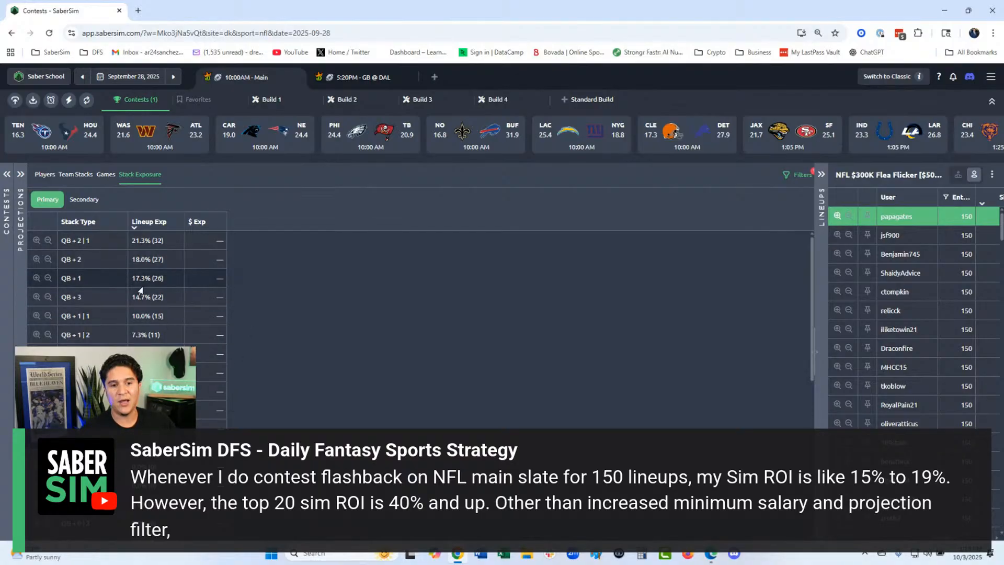
pyautogui.click(79, 174)
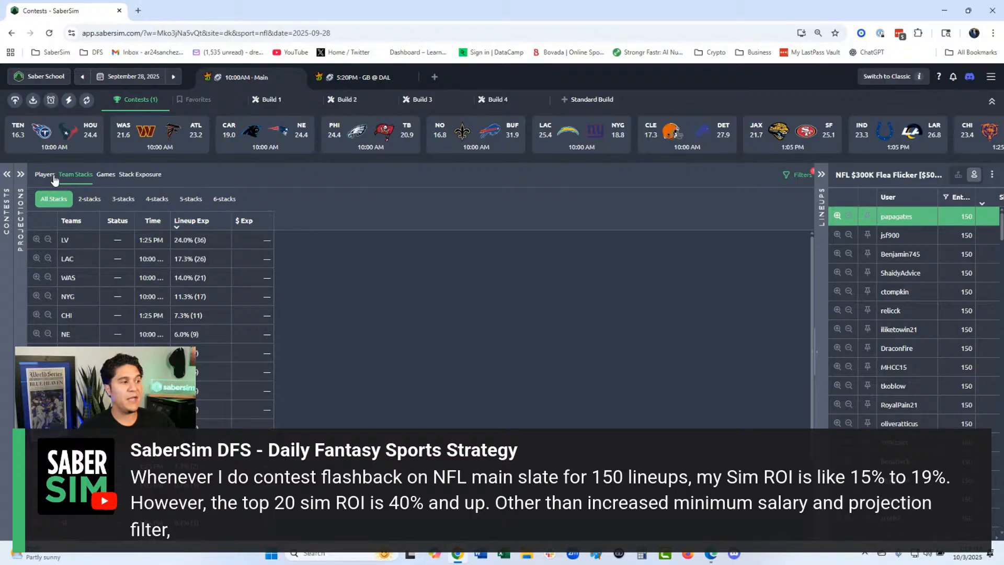
# List the isolated user's player exposures with the Actual Own column widened, and sort the players by highest leverage
pyautogui.click(52, 175)
pyautogui.click(409, 226)
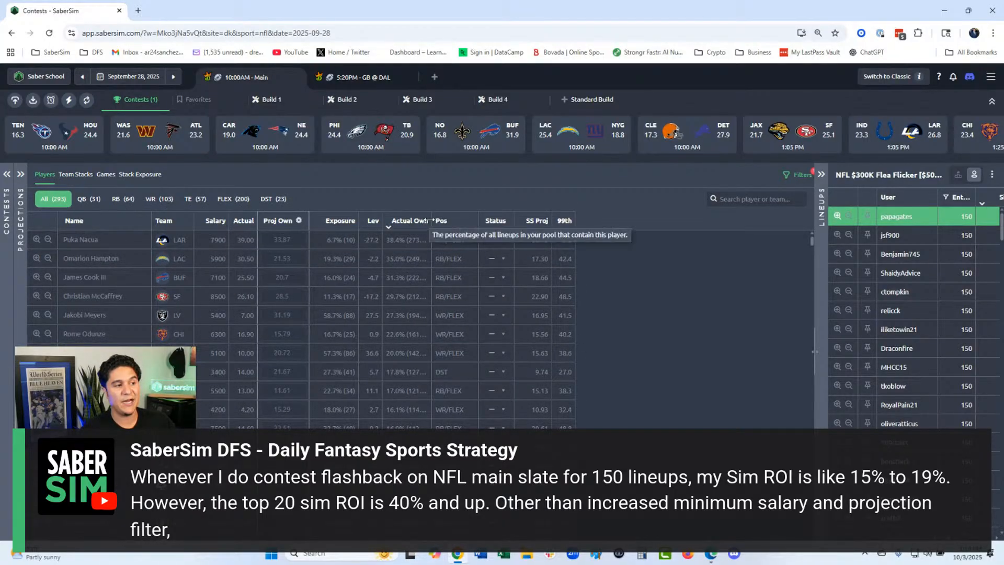
pyautogui.doubleClick(431, 220)
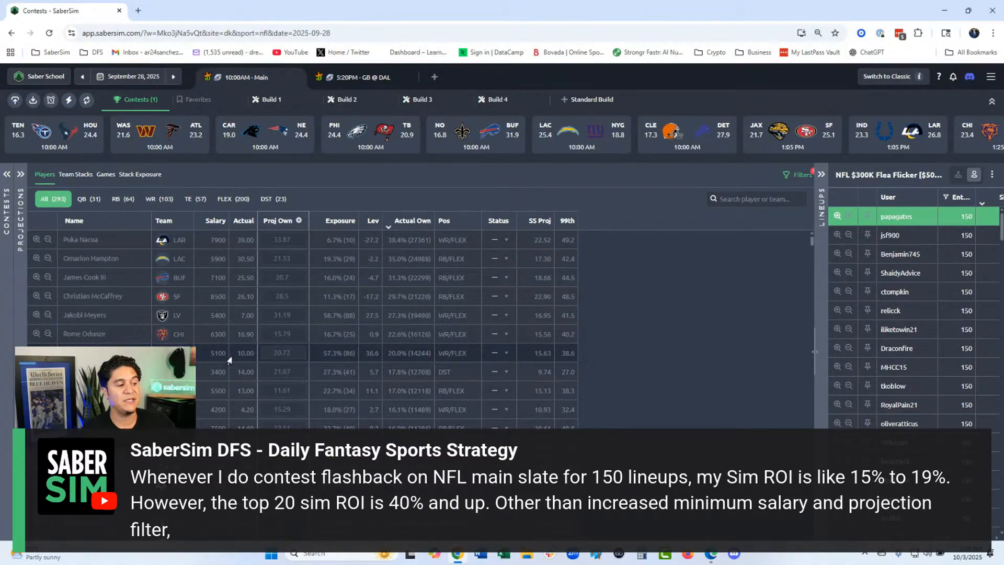
pyautogui.click(374, 221)
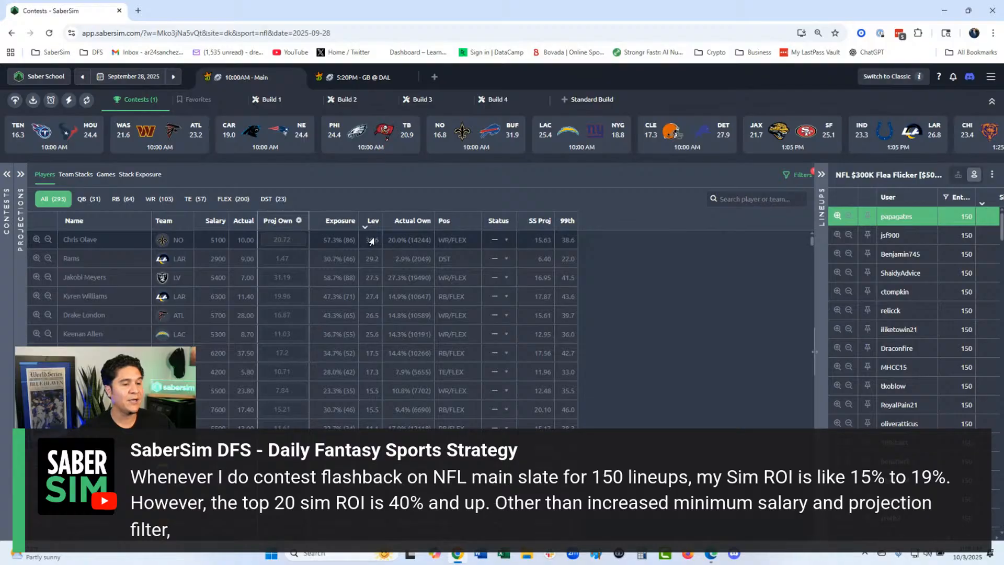
# In the full-width user leaderboard, clear the top user's isolation and isolate the user with a 19.27% Sim ROI instead
pyautogui.click(21, 175)
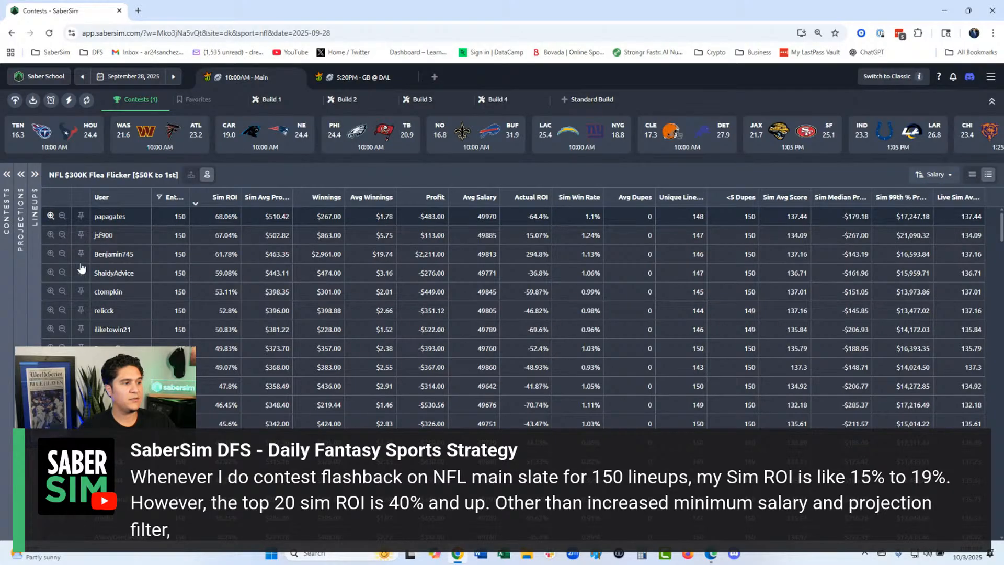
pyautogui.click(51, 216)
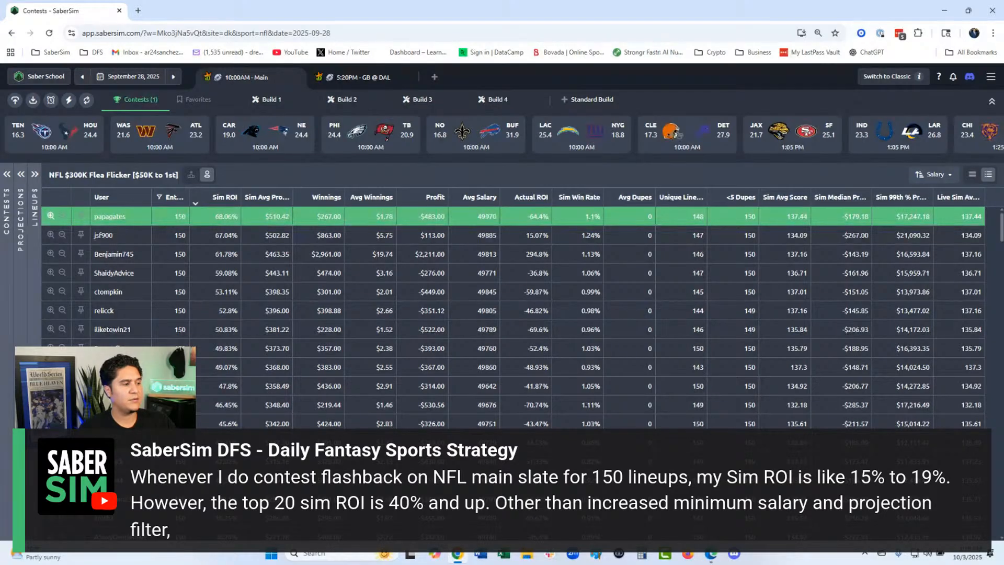
pyautogui.scroll(-10, 137, 345)
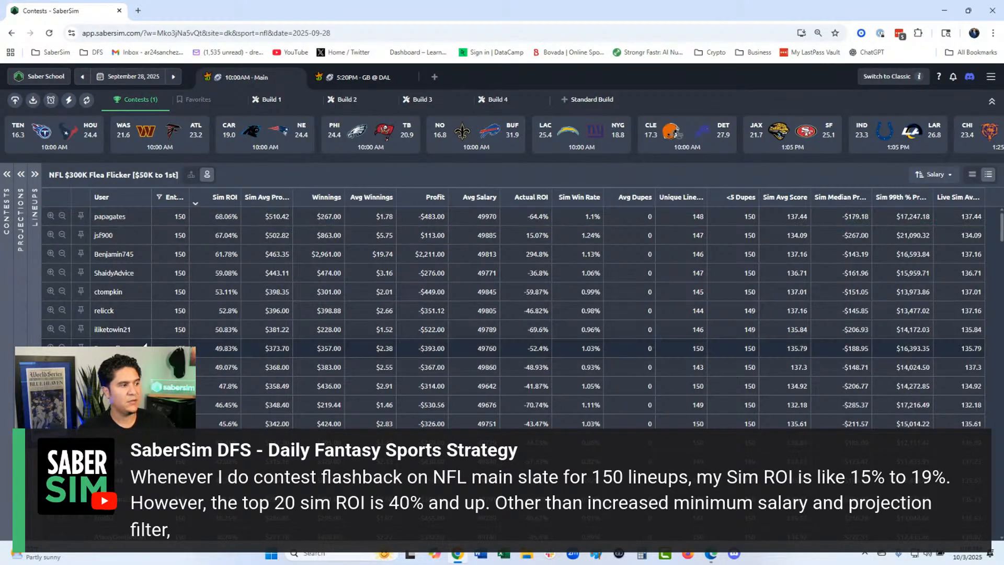
pyautogui.scroll(-5, 145, 343)
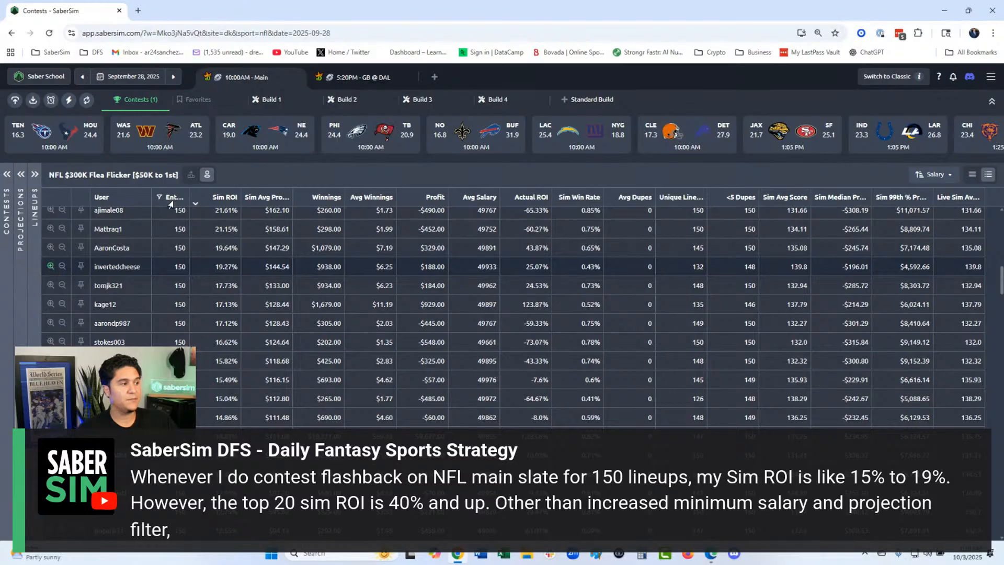
pyautogui.click(50, 266)
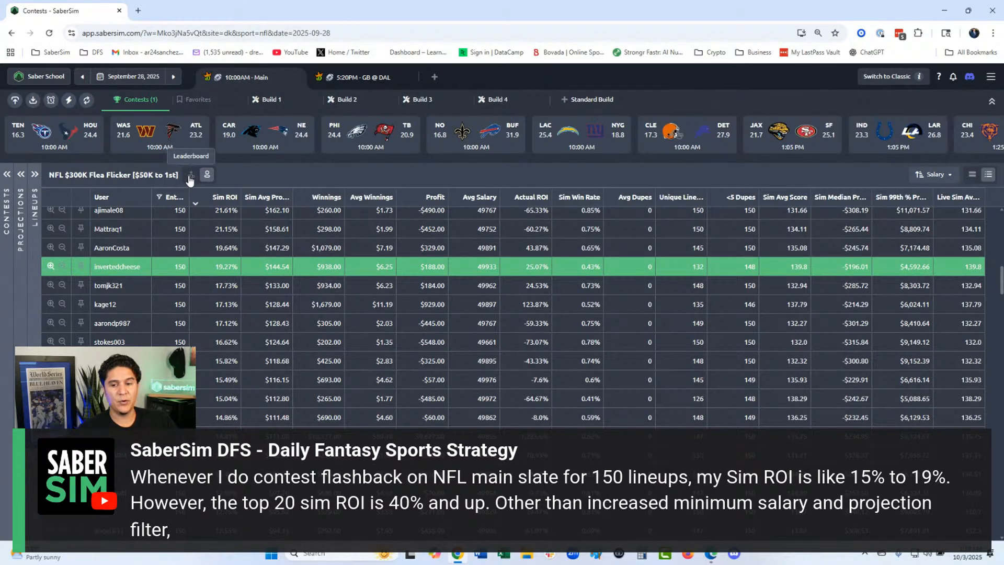
# Show the isolated user's individual Flea Flicker lineups as cards and look over the highest-ranked ones
pyautogui.click(190, 175)
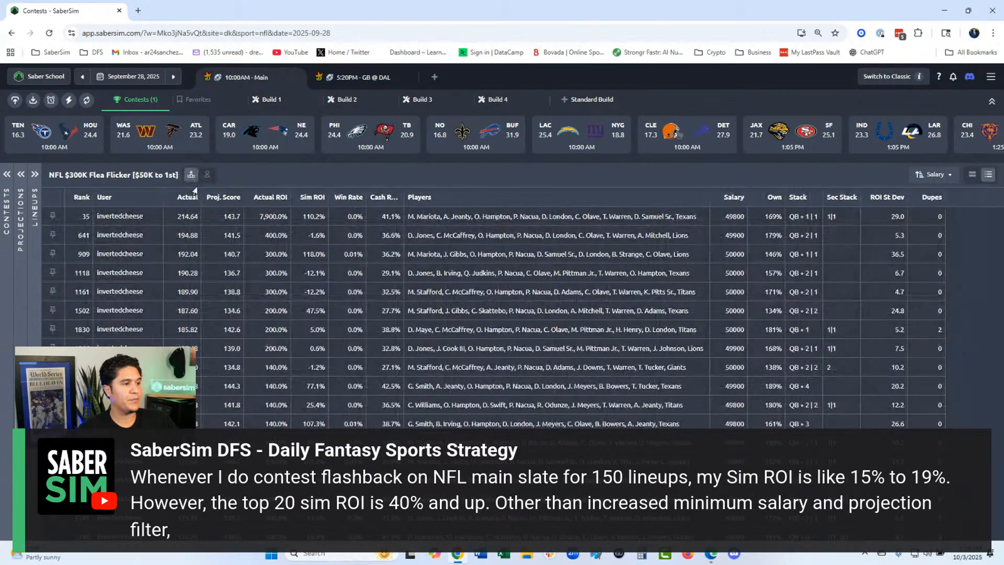
pyautogui.click(972, 175)
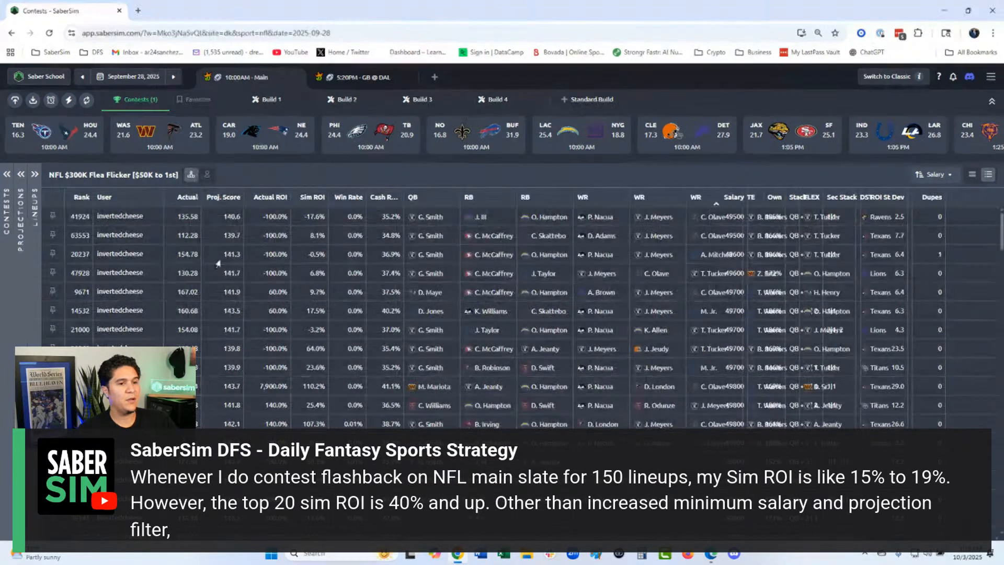
pyautogui.click(974, 176)
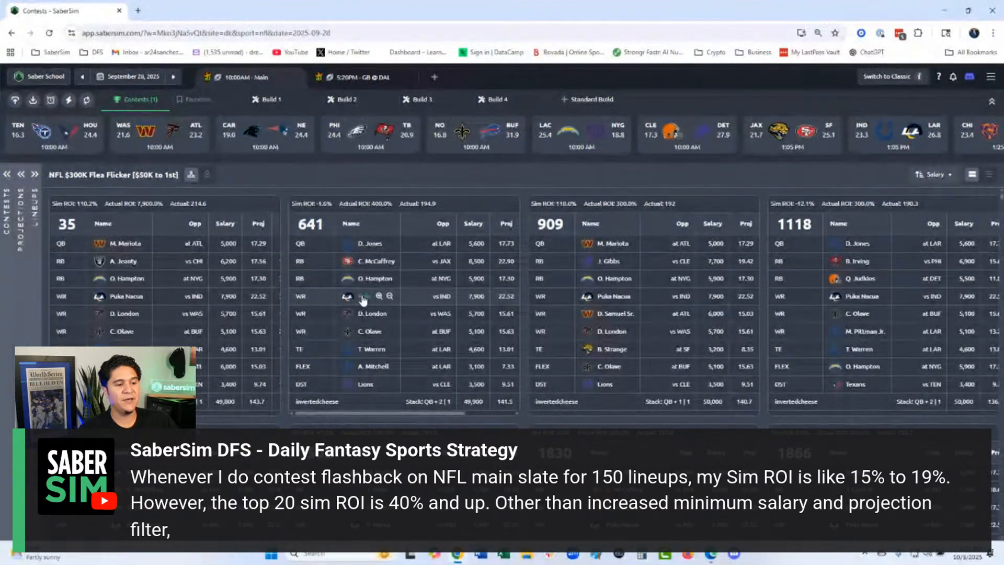
pyautogui.scroll(-4, 362, 299)
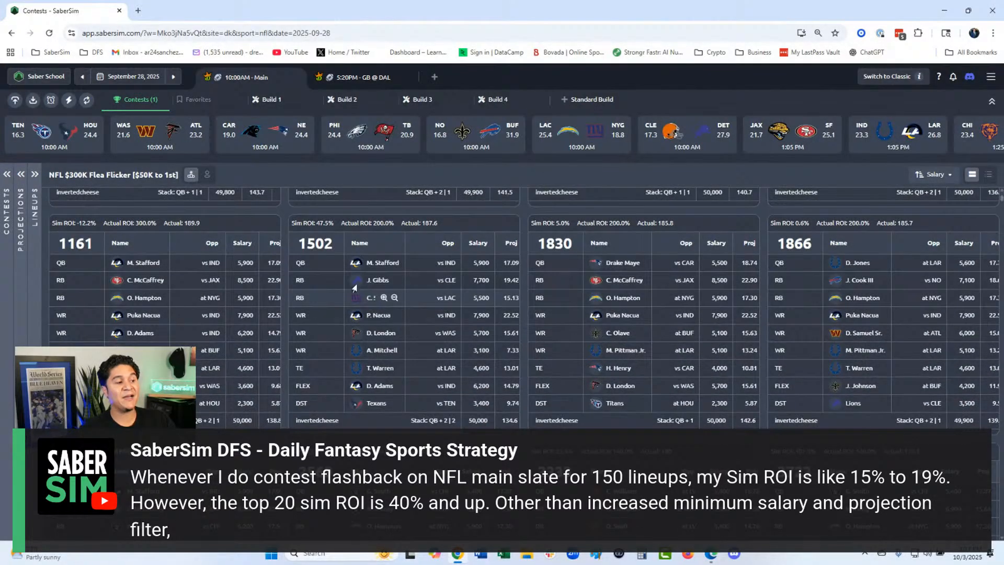
pyautogui.scroll(1, 340, 266)
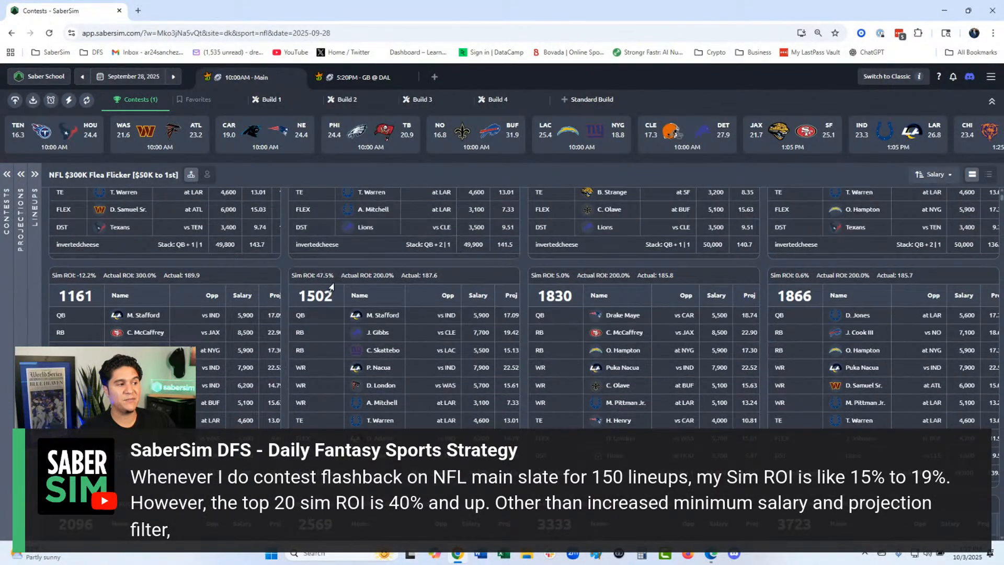
# Bring up the player exposures beside the lineup cards and read through the lineups from rank 35 down to rank 5542
pyautogui.click(32, 176)
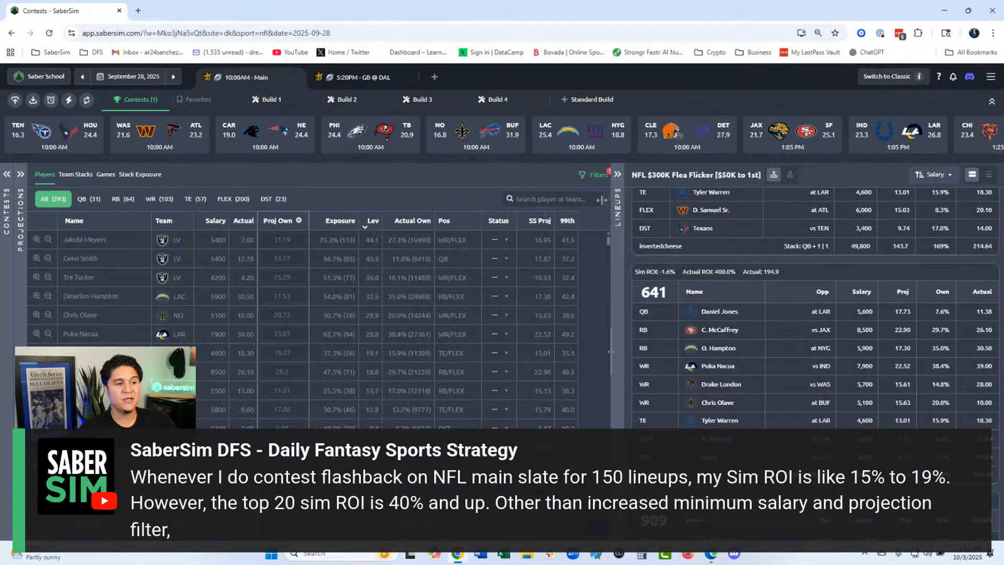
pyautogui.scroll(3, 743, 387)
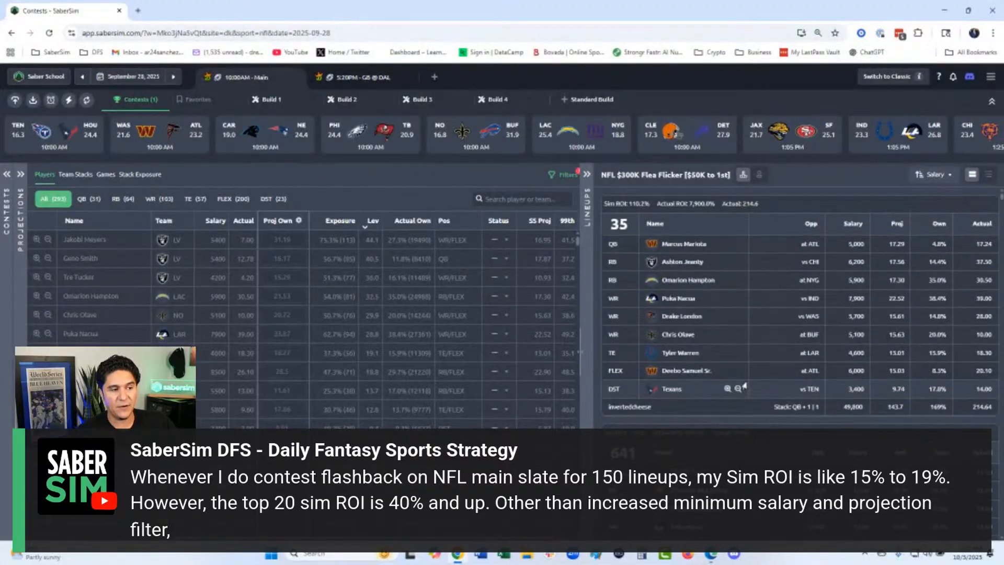
pyautogui.scroll(-15, 744, 386)
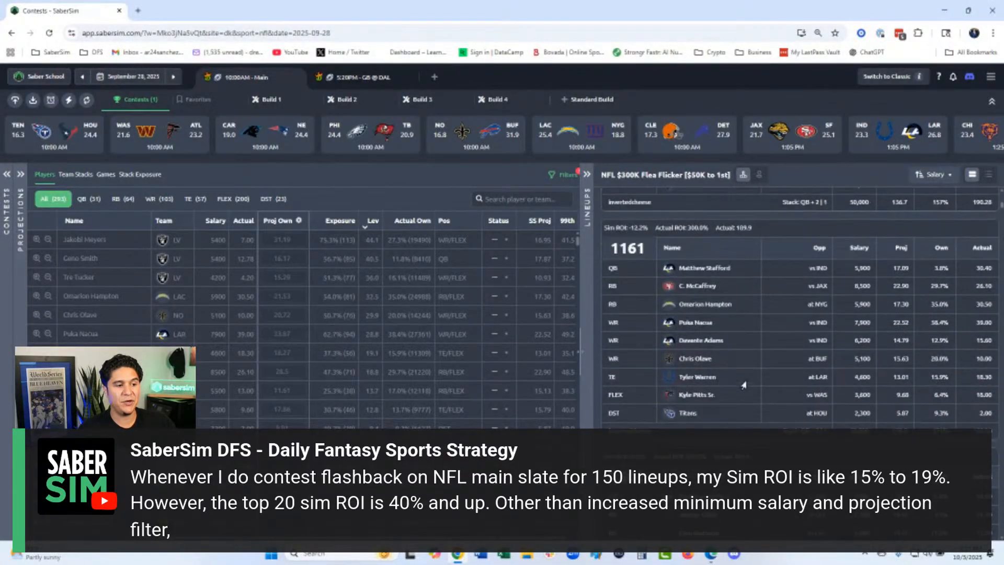
pyautogui.scroll(-12, 744, 383)
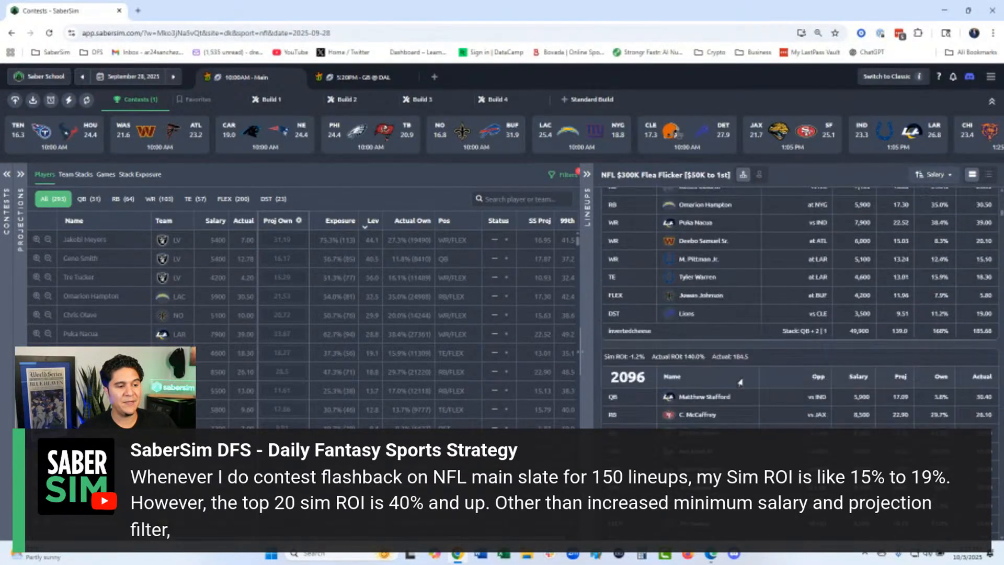
pyautogui.scroll(-15, 740, 384)
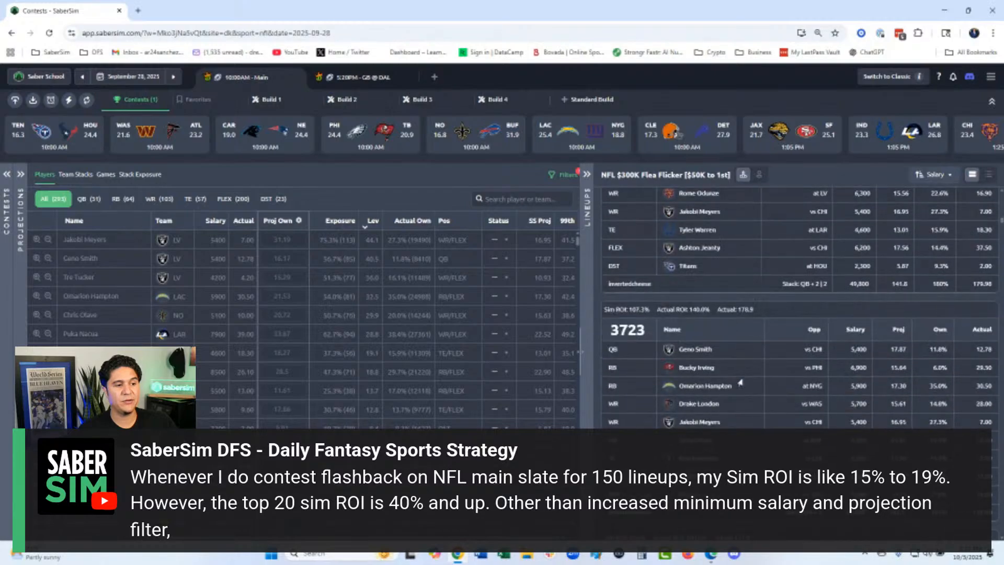
pyautogui.scroll(-12, 740, 383)
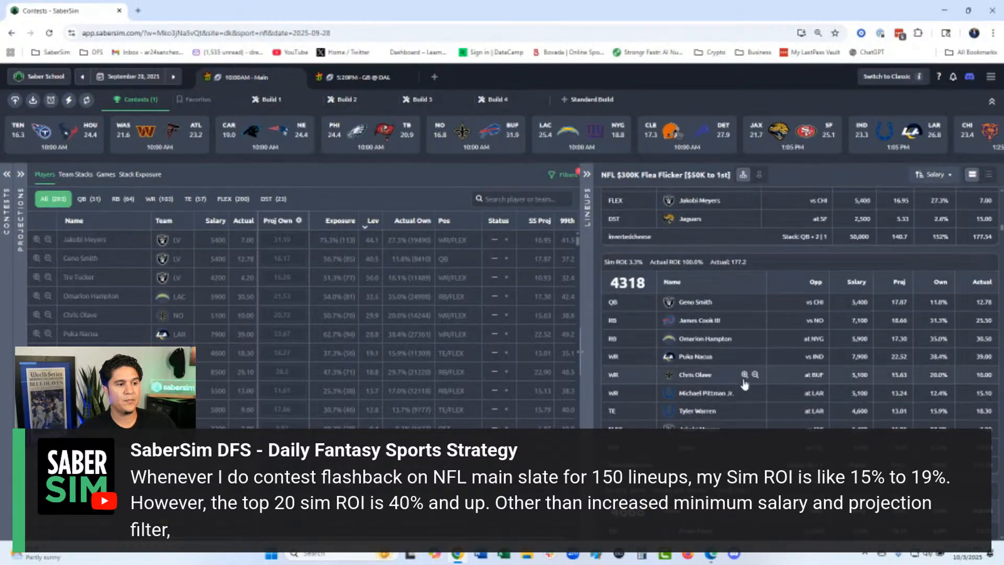
pyautogui.scroll(-10, 740, 383)
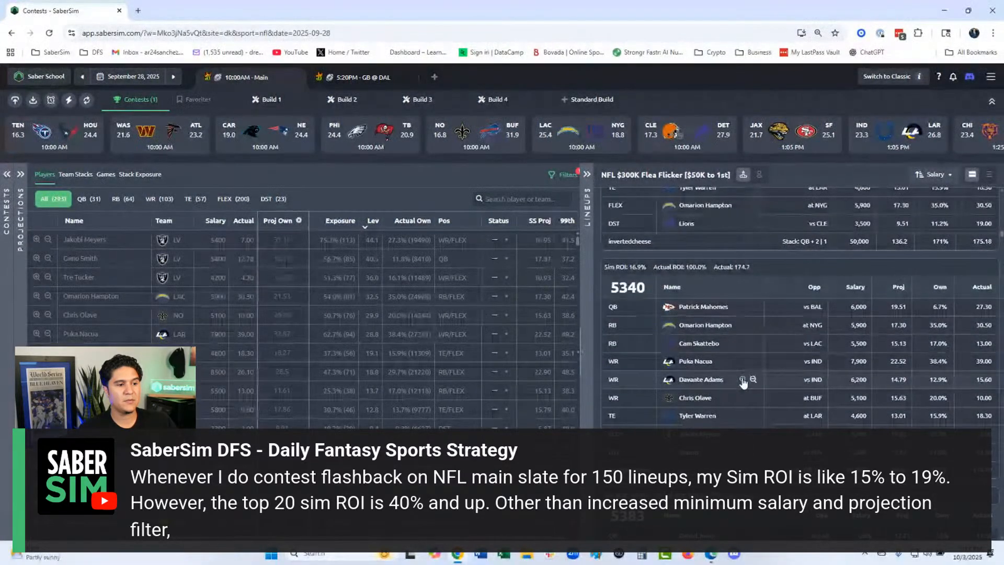
pyautogui.scroll(-2, 742, 383)
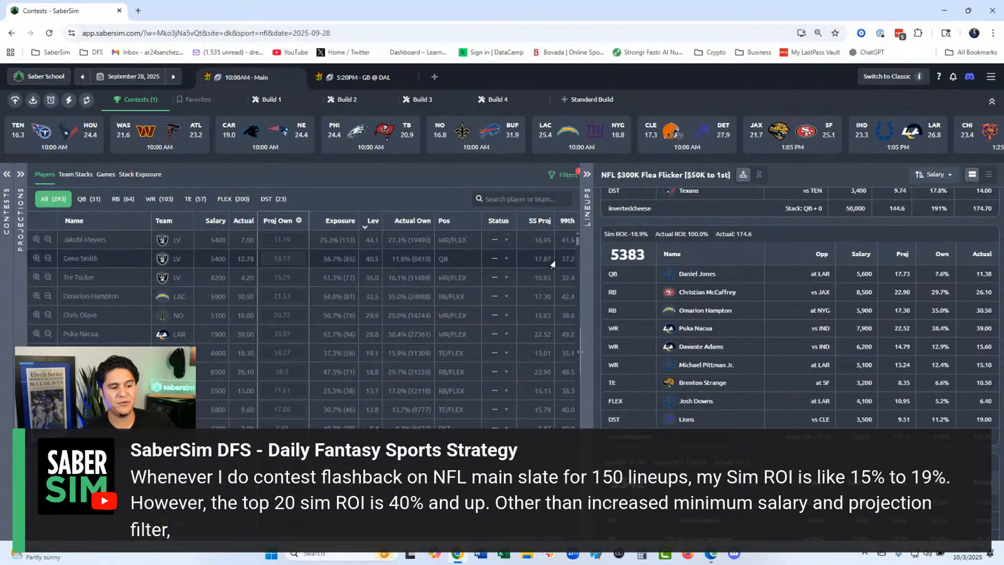
pyautogui.scroll(-2, 785, 366)
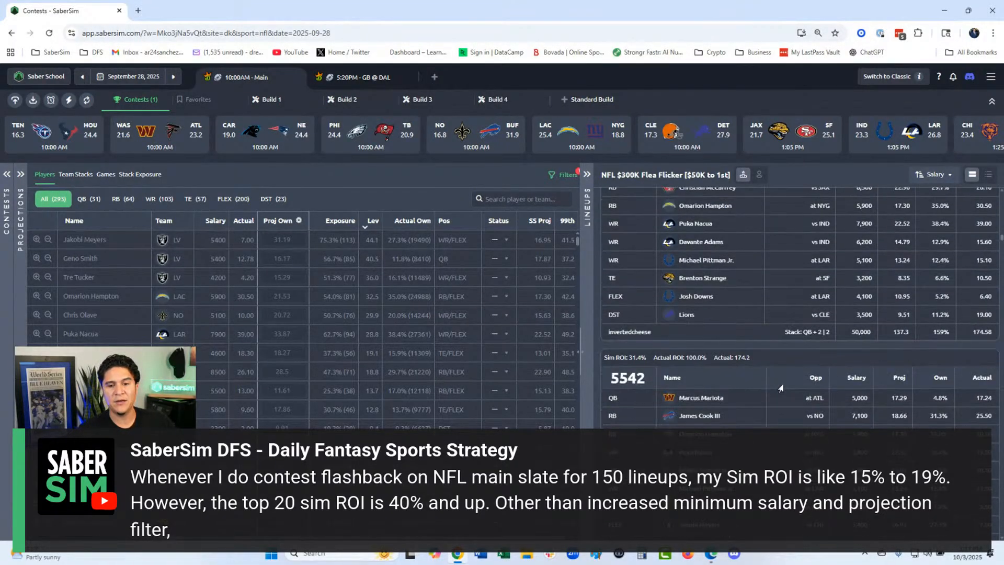
# Compare the lineups ranked 5340 and 5383 by salary, projection, ownership, stack and Sim ROI
pyautogui.scroll(1, 815, 345)
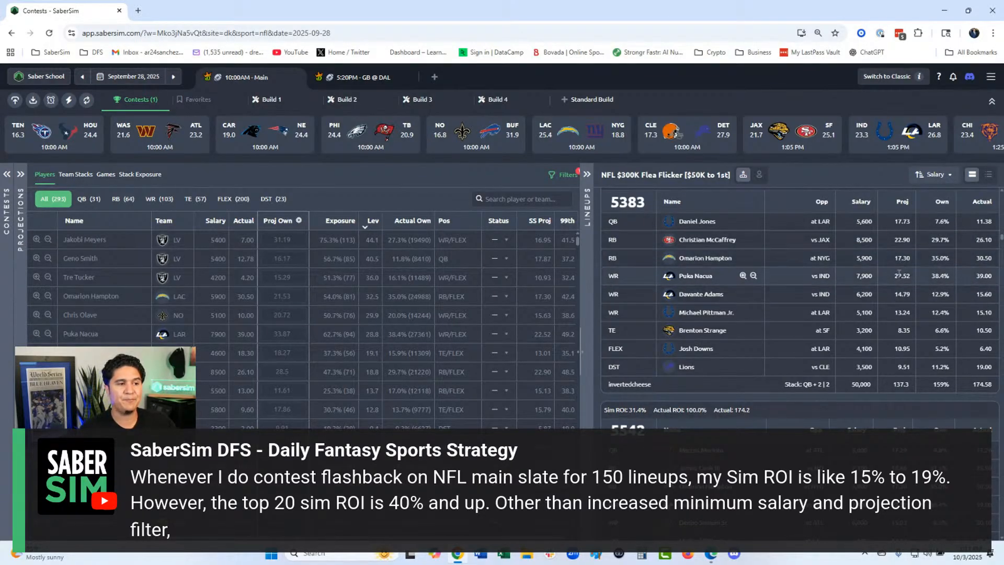
pyautogui.scroll(5, 879, 305)
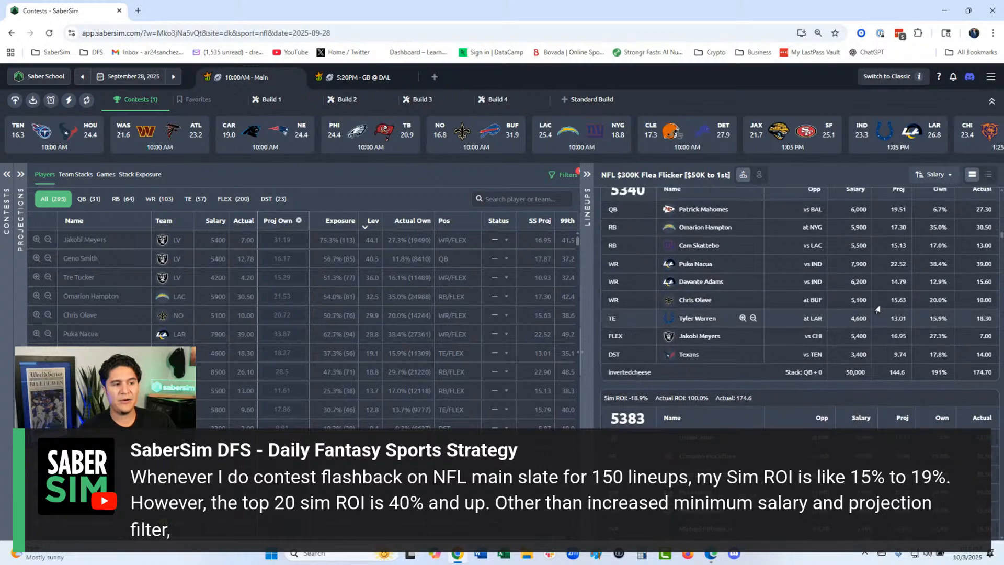
pyautogui.scroll(-4, 859, 351)
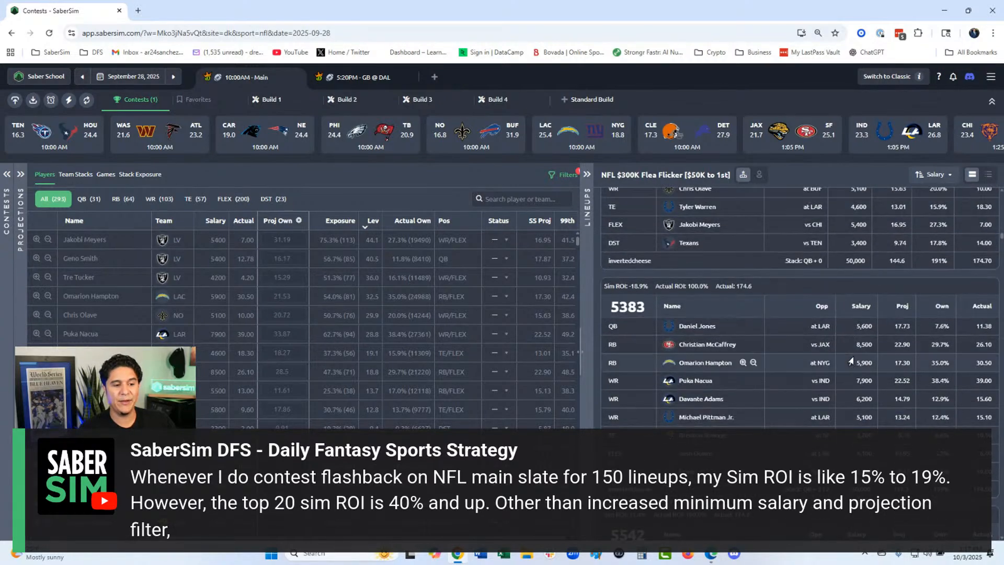
pyautogui.scroll(5, 852, 359)
pyautogui.scroll(-2, 851, 361)
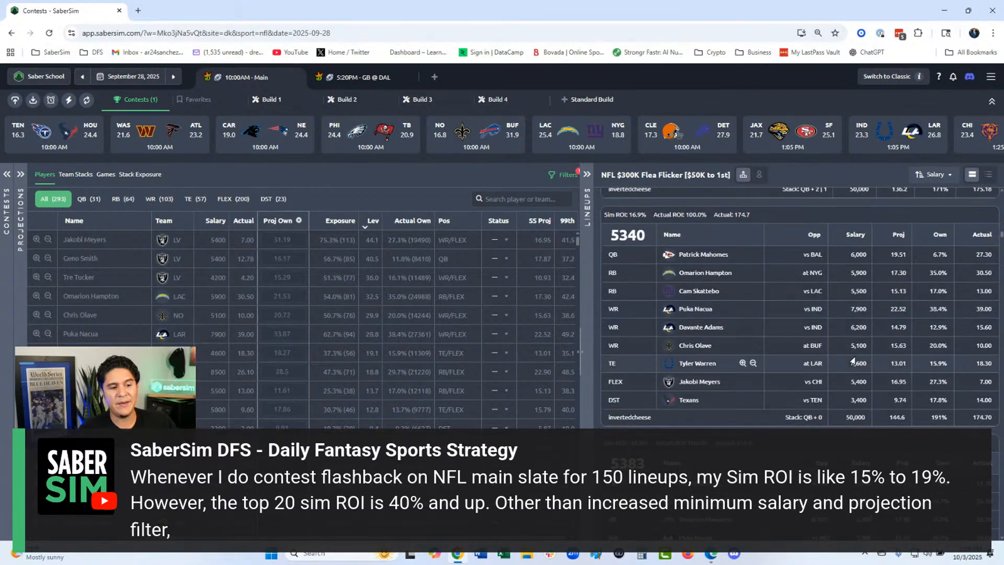
pyautogui.scroll(-2, 867, 317)
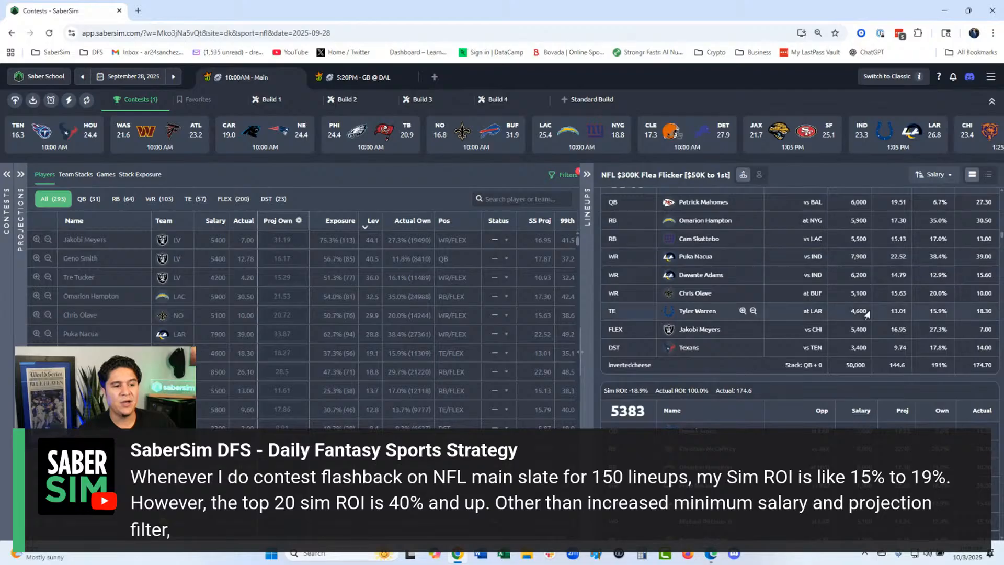
pyautogui.scroll(2, 865, 317)
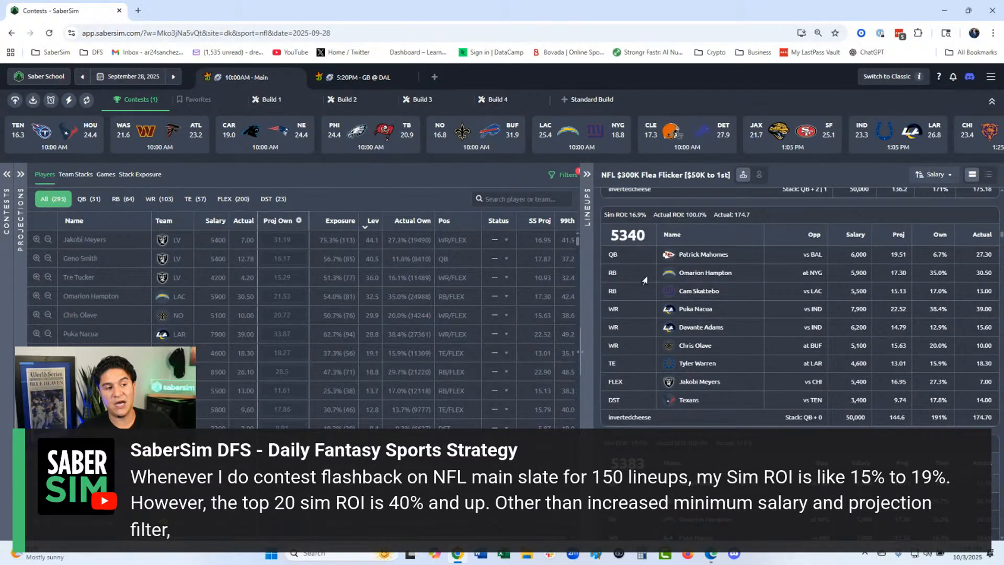
pyautogui.scroll(-2, 627, 366)
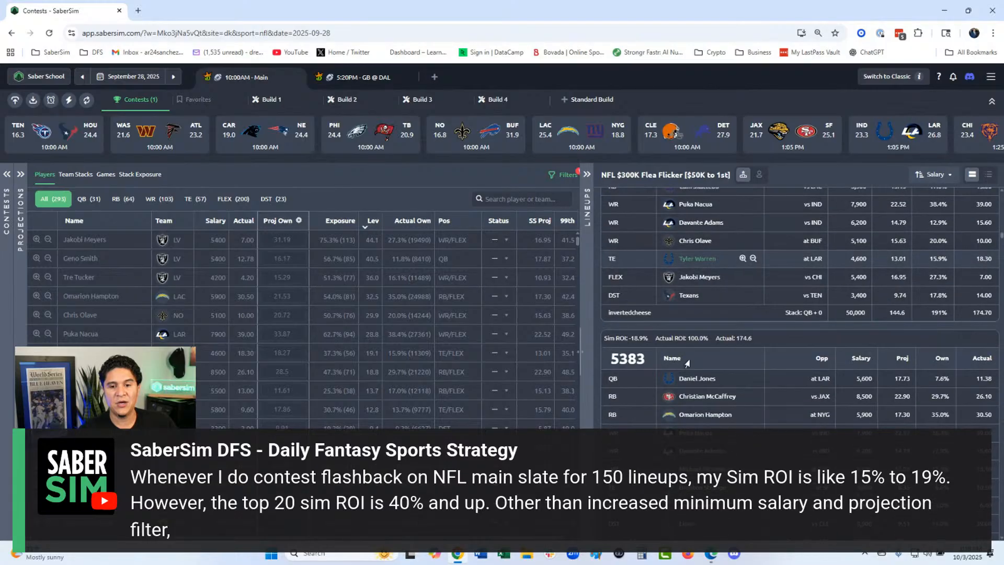
pyautogui.scroll(2, 625, 350)
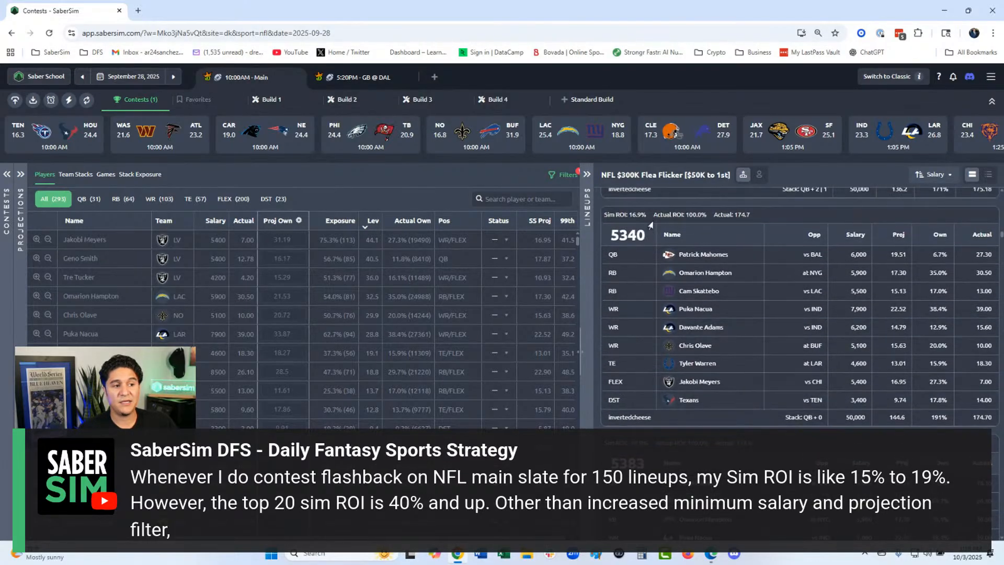
pyautogui.scroll(-3, 717, 324)
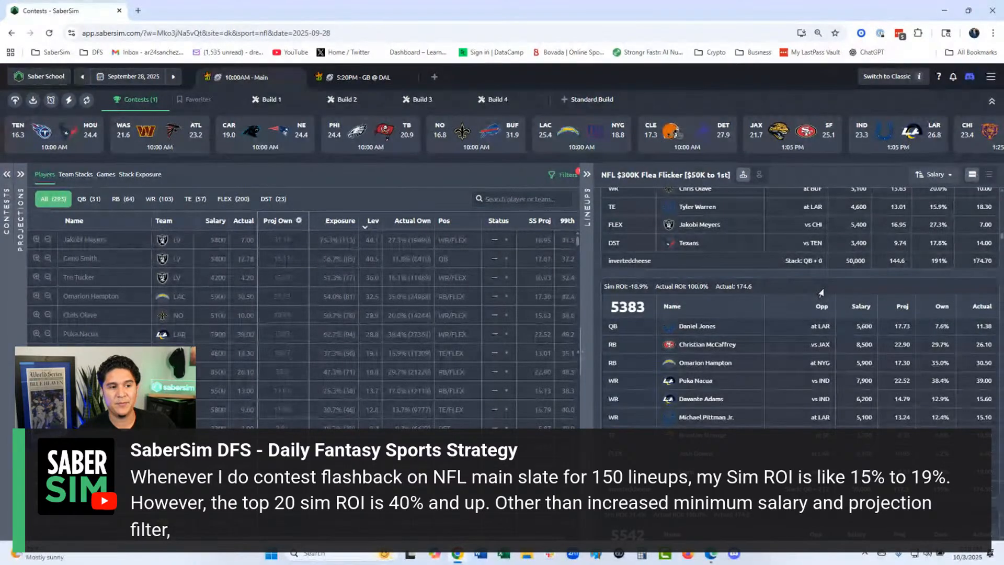
pyautogui.scroll(-2, 821, 293)
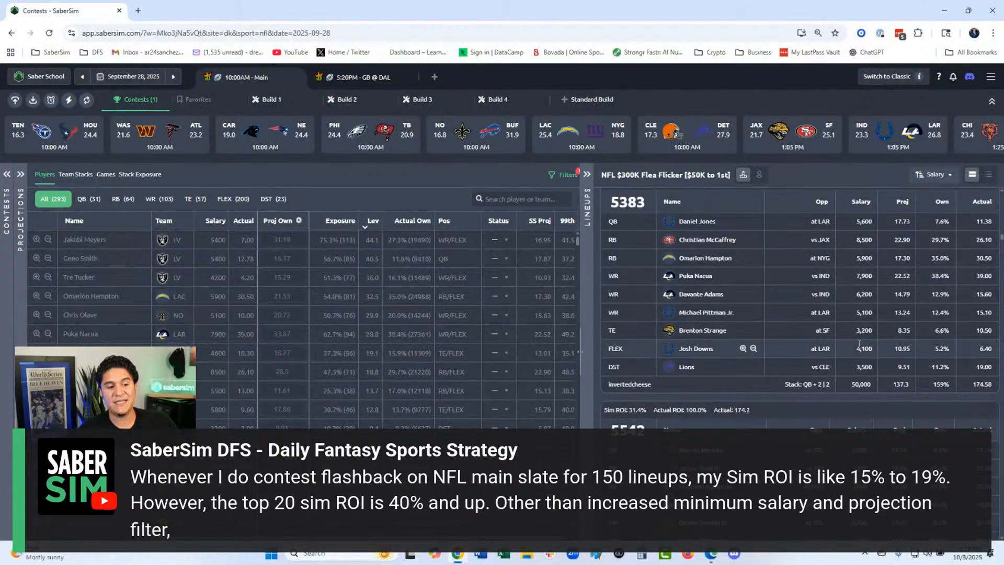
# Read back and forth through the lineup cards ranked 5340, 5383 and 5542, checking their projections, stacks and Sim ROI
pyautogui.scroll(-1, 852, 345)
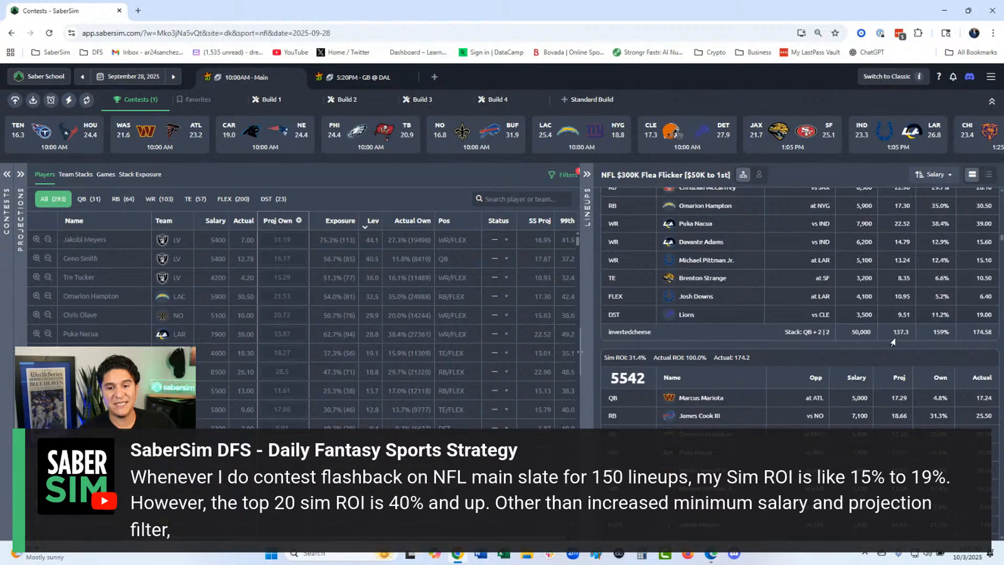
pyautogui.scroll(3, 893, 342)
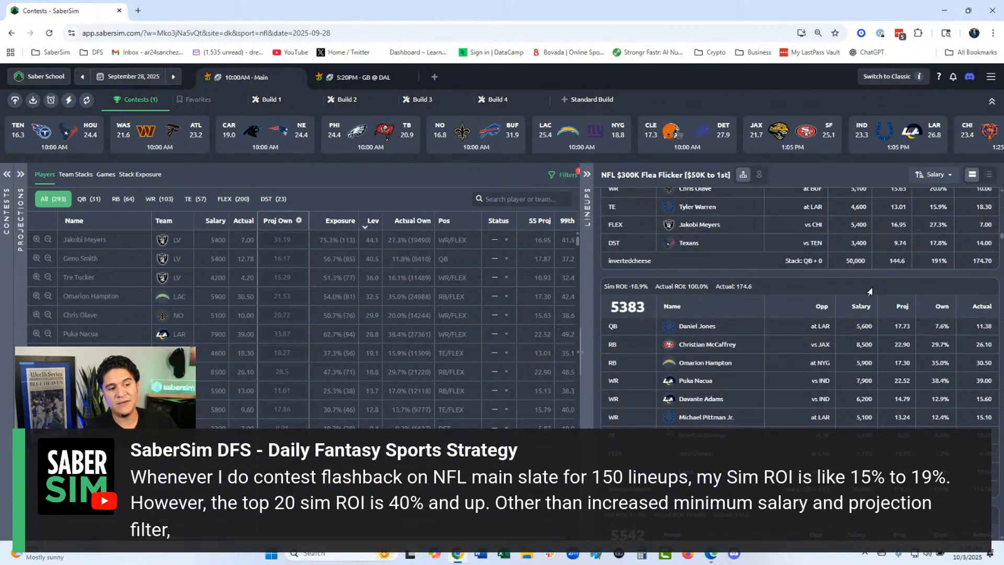
pyautogui.scroll(-3, 869, 292)
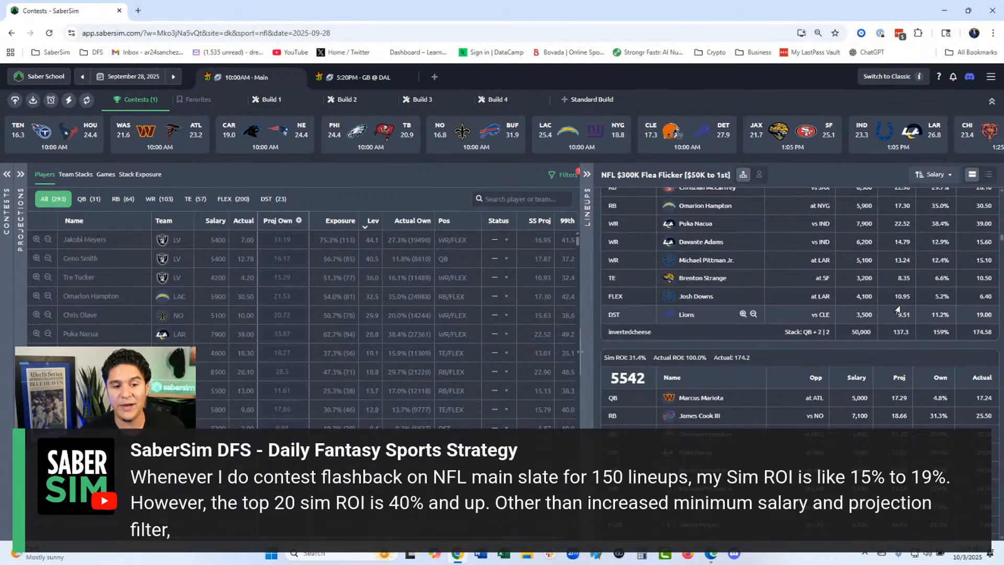
pyautogui.scroll(3, 894, 311)
pyautogui.scroll(3, 886, 320)
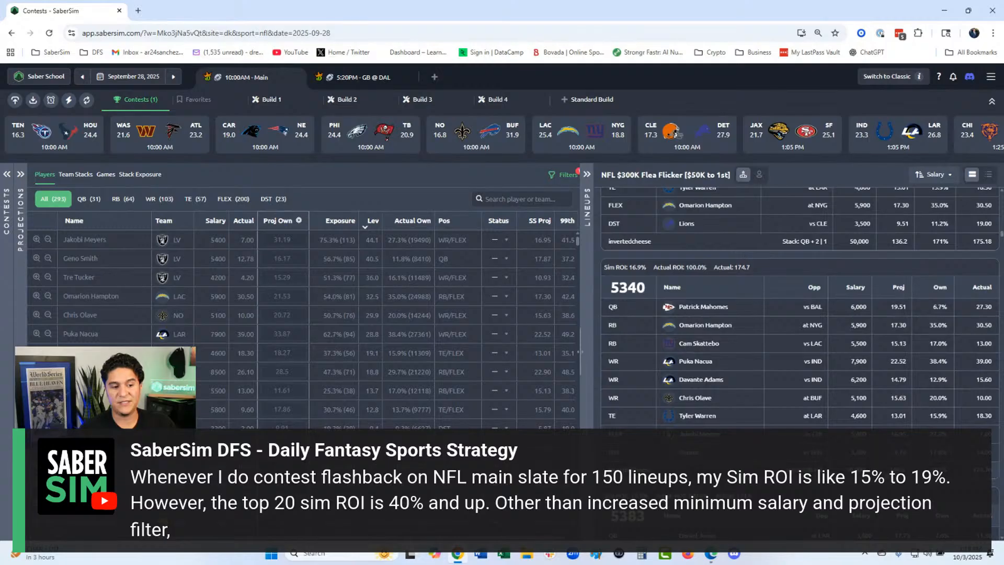
pyautogui.scroll(-2, 867, 400)
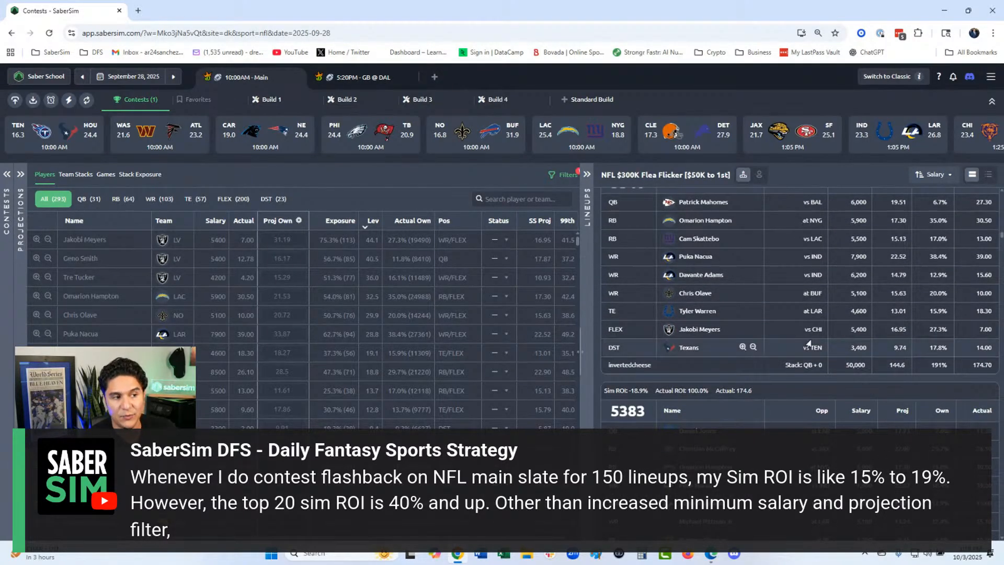
pyautogui.scroll(-2, 809, 343)
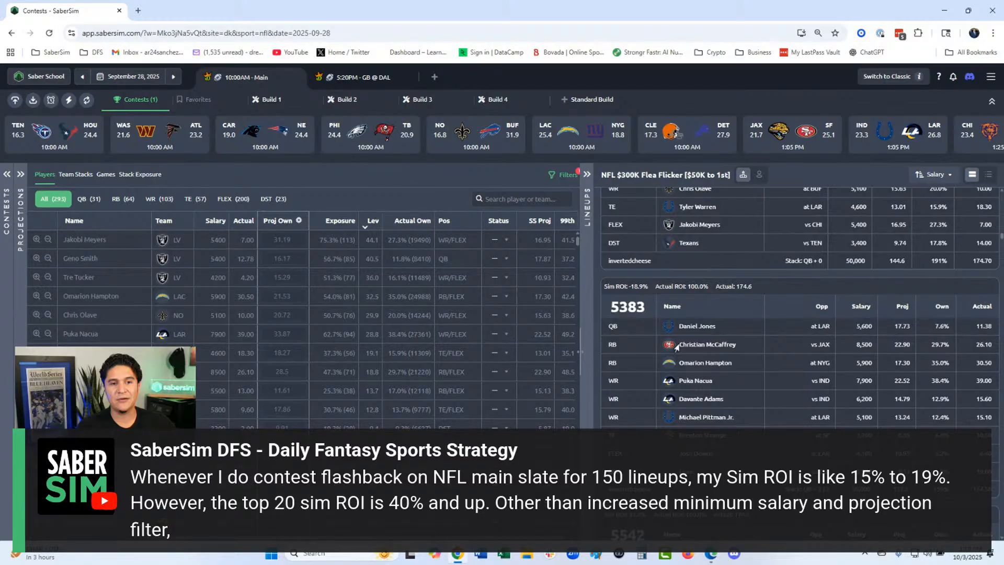
# Compare the lineups ranked 8293 and 8331 by Sim ROI, projection, ownership and stack
pyautogui.scroll(-10, 676, 346)
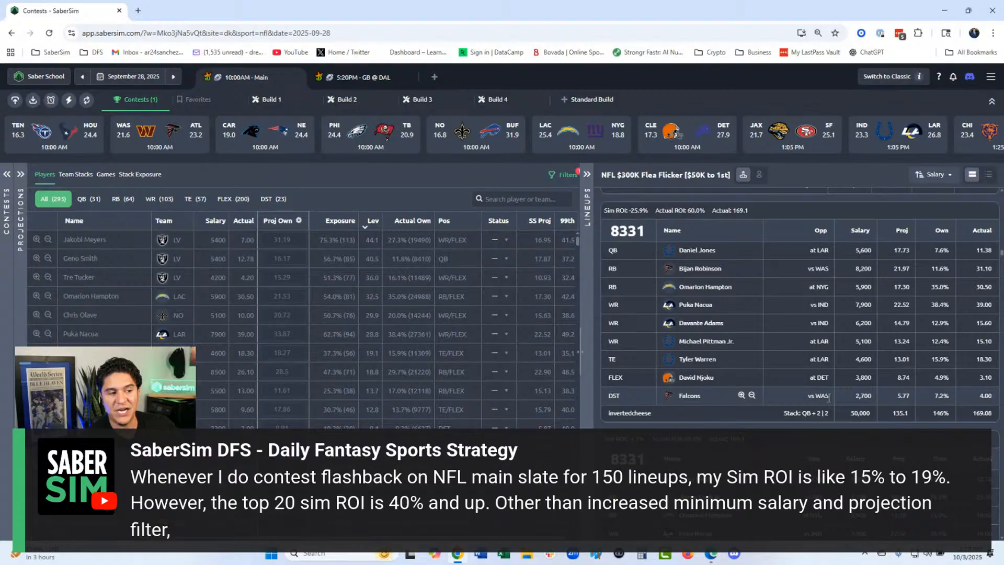
pyautogui.scroll(5, 828, 398)
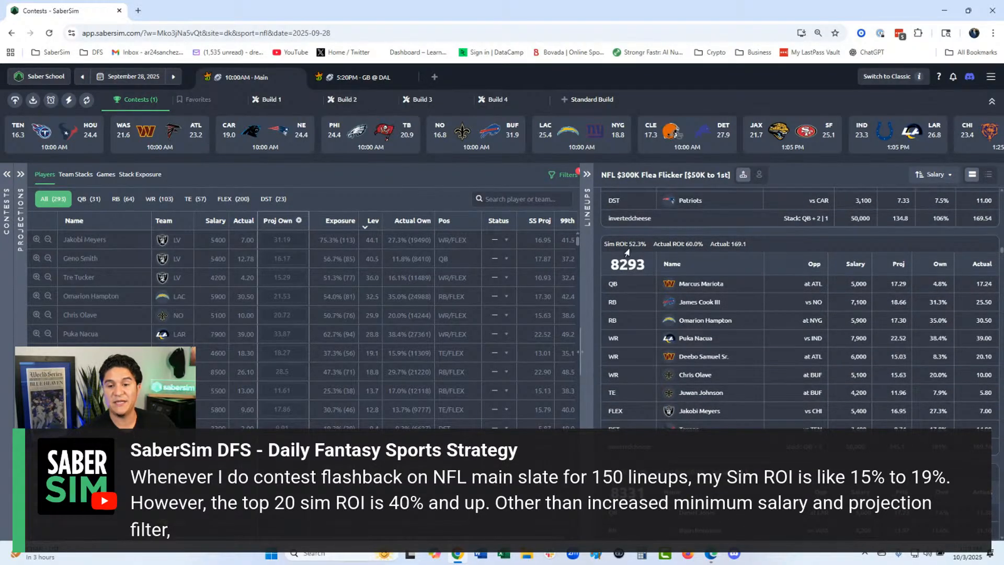
pyautogui.scroll(-1, 628, 252)
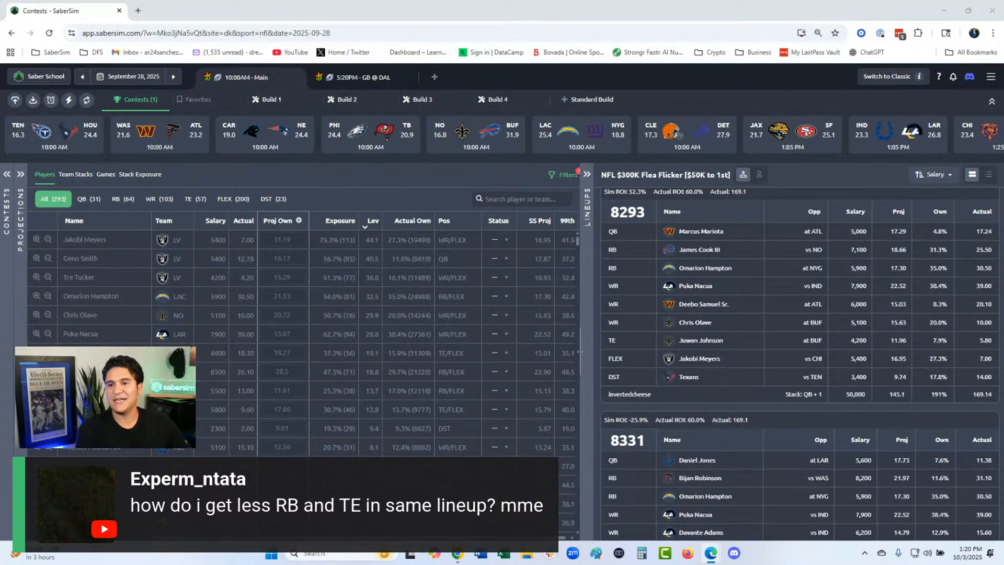
# Refresh the contest data and switch from the contest's team stacks to Build 4
pyautogui.click(86, 100)
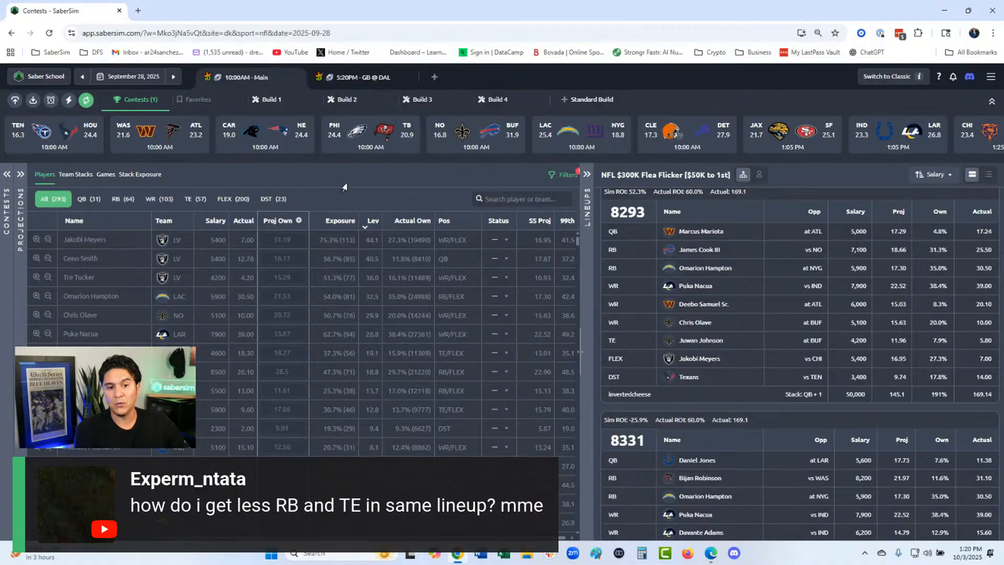
pyautogui.click(86, 179)
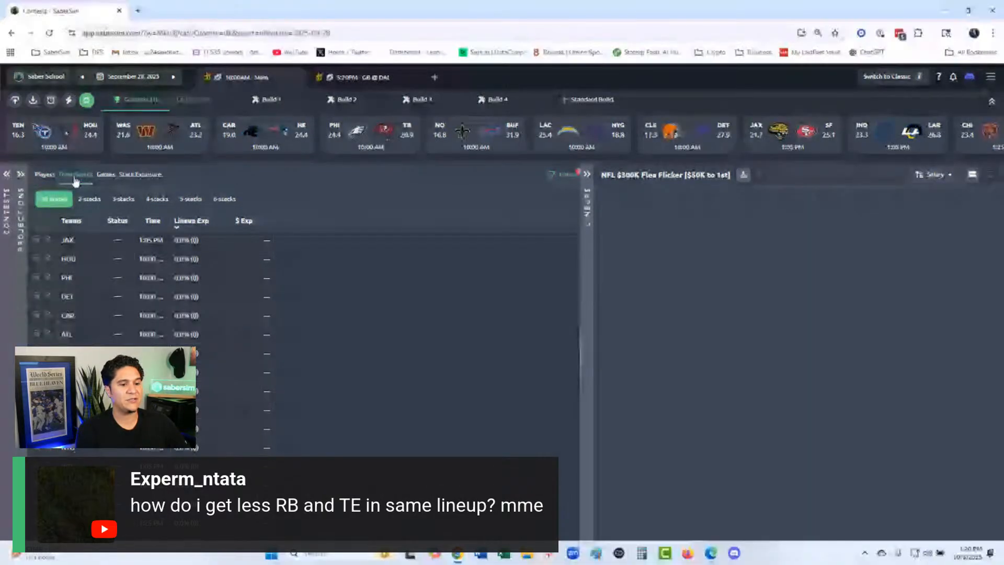
pyautogui.click(499, 100)
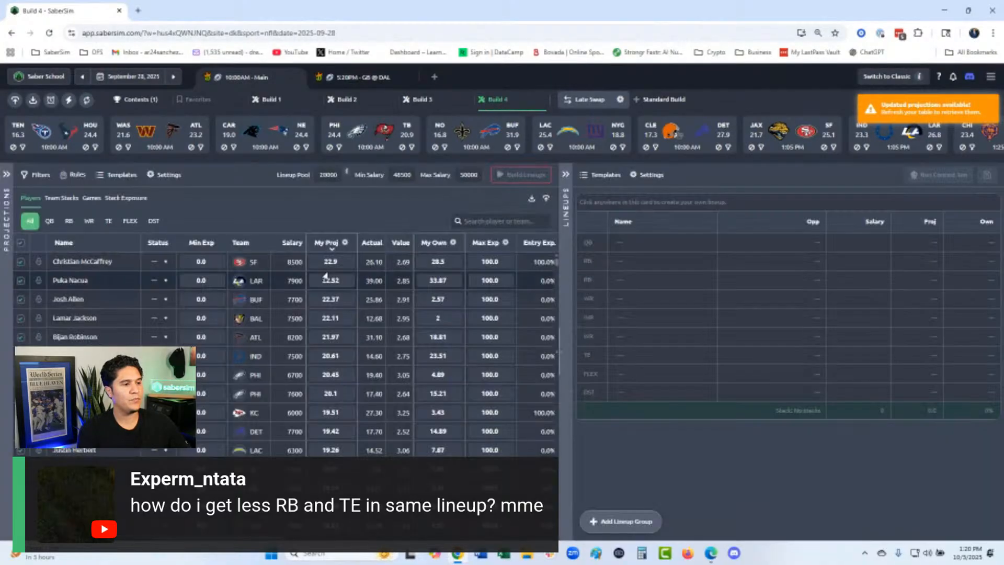
# Draft an automatic group rule using no more than 1 player per team from the RB and TE positions, and discard it
pyautogui.click(73, 175)
pyautogui.click(100, 292)
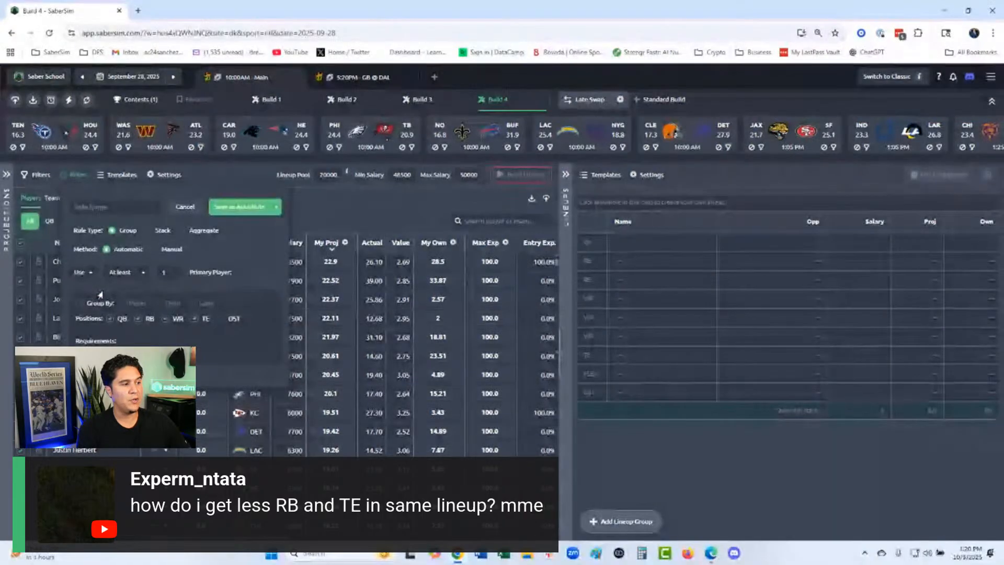
pyautogui.click(125, 272)
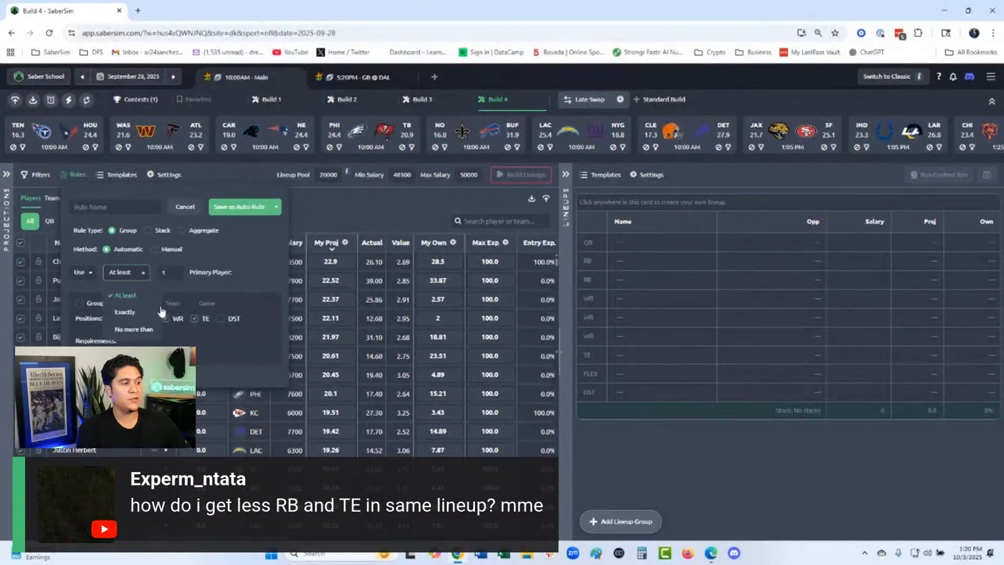
pyautogui.click(139, 328)
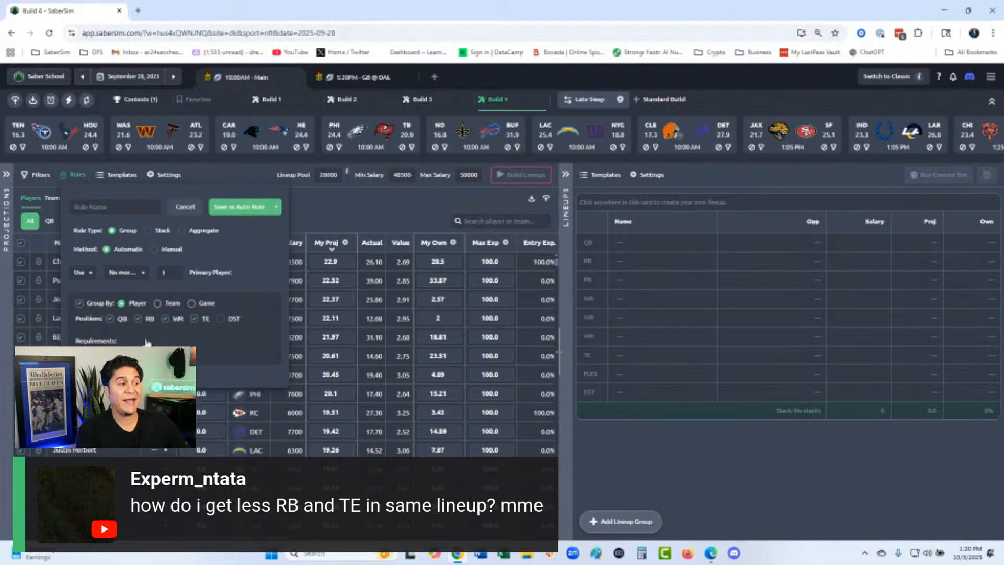
pyautogui.click(157, 302)
pyautogui.click(110, 318)
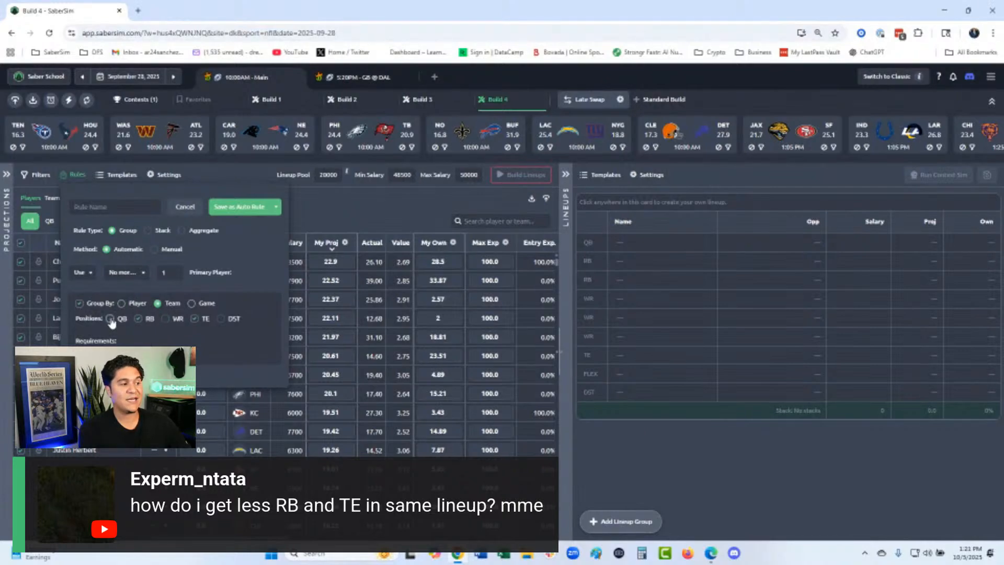
pyautogui.click(165, 319)
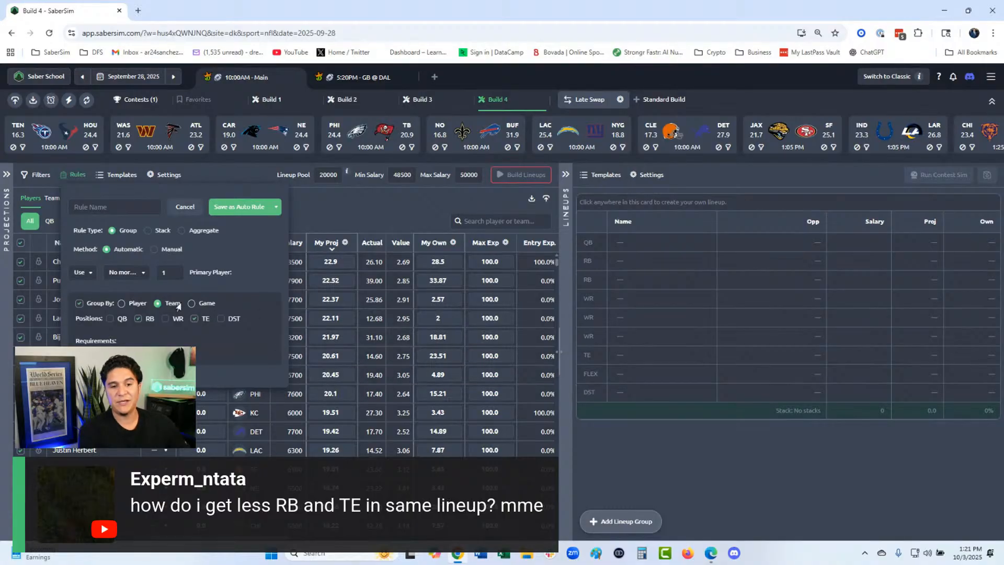
pyautogui.click(185, 207)
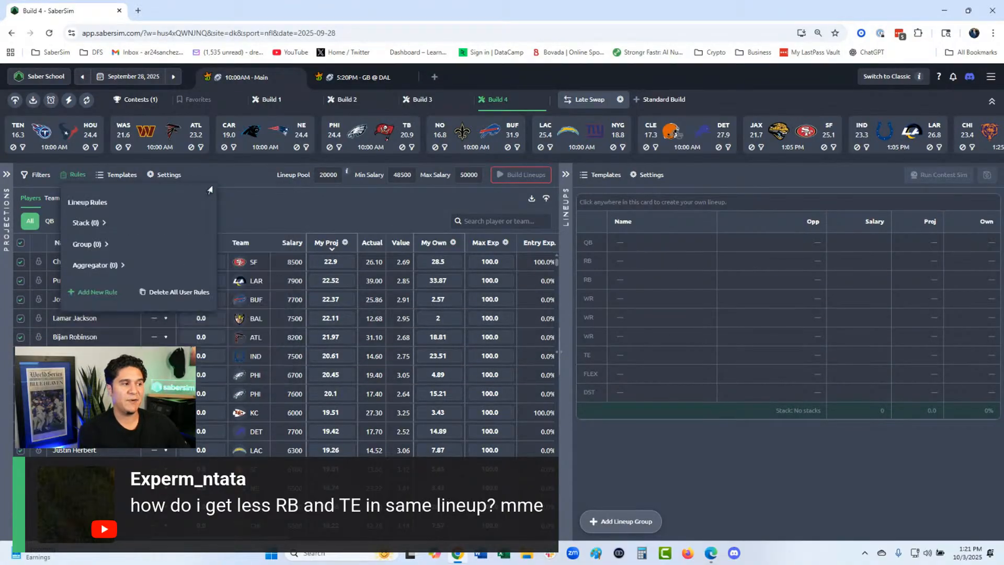
pyautogui.click(245, 171)
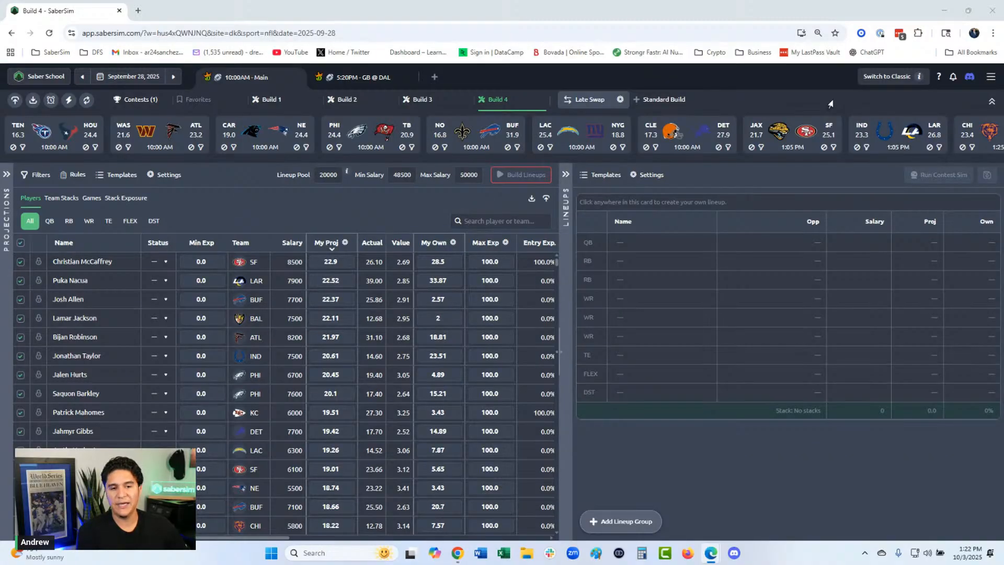
# Bring up the form for reporting a problem and close it without submitting anything
pyautogui.click(991, 78)
pyautogui.click(918, 131)
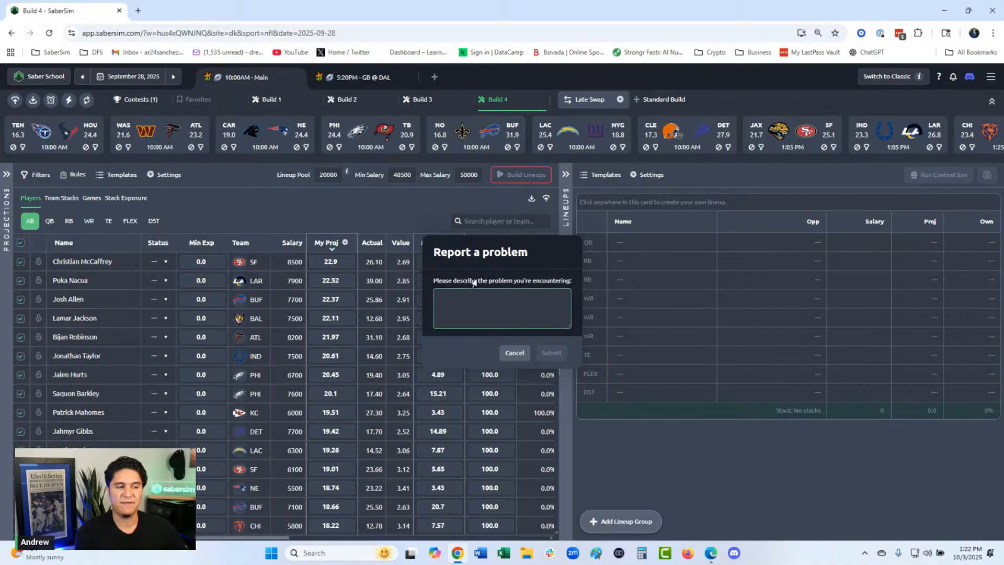
pyautogui.click(514, 352)
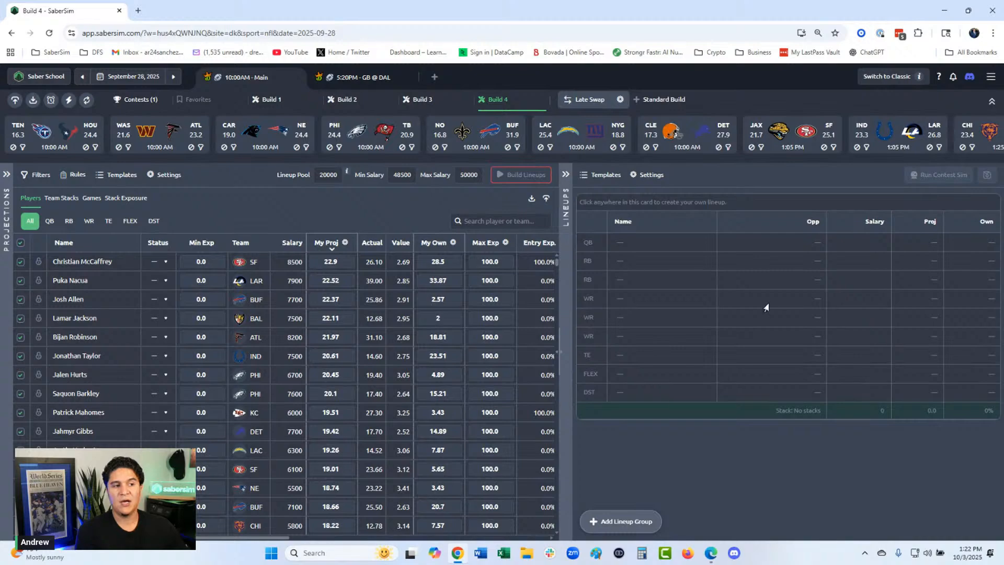